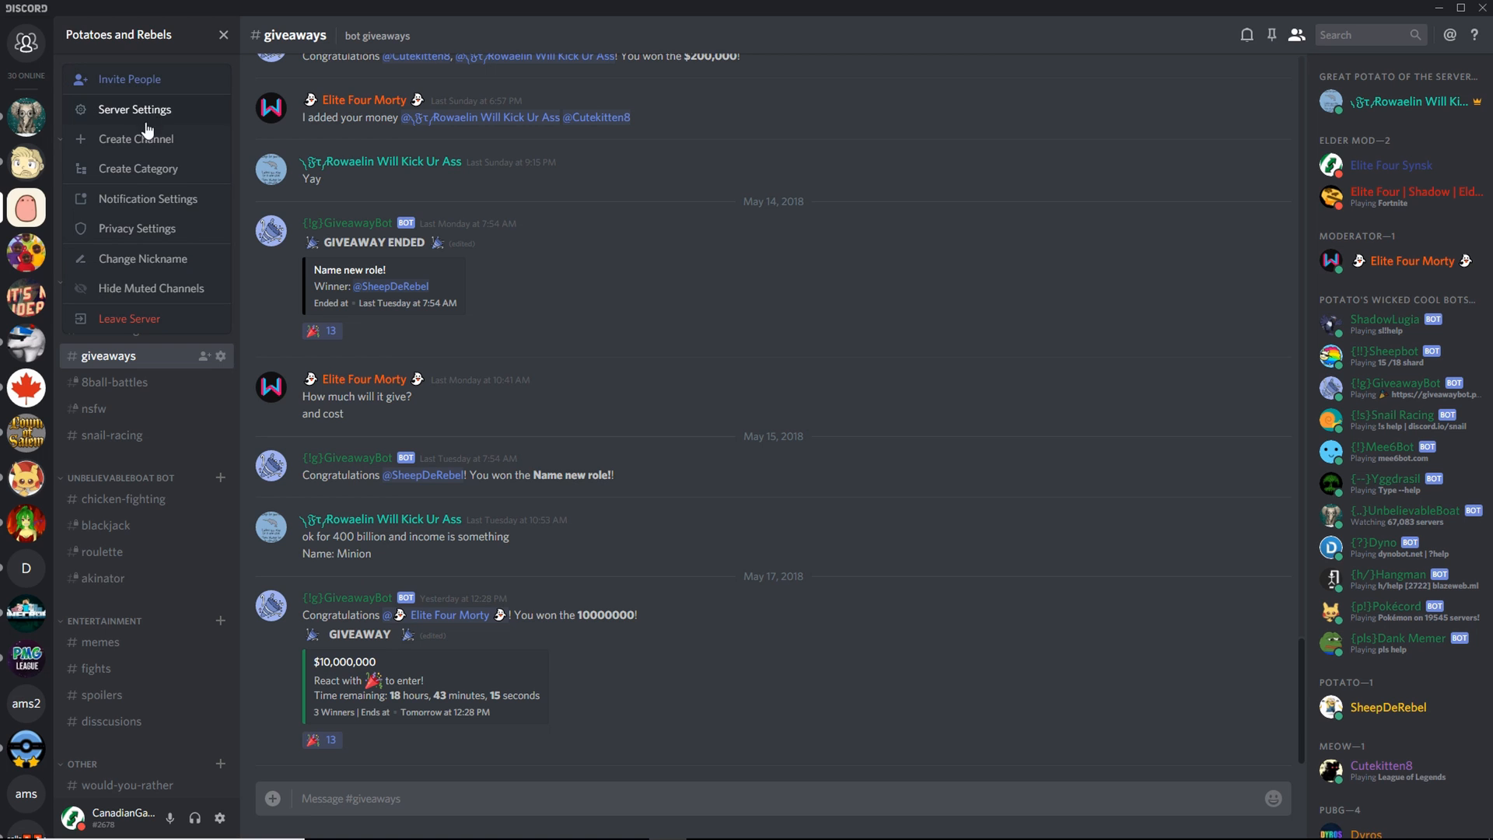
- Create a new role named Minion in the Potatoes and Rebels server settings
left_click(152, 109)
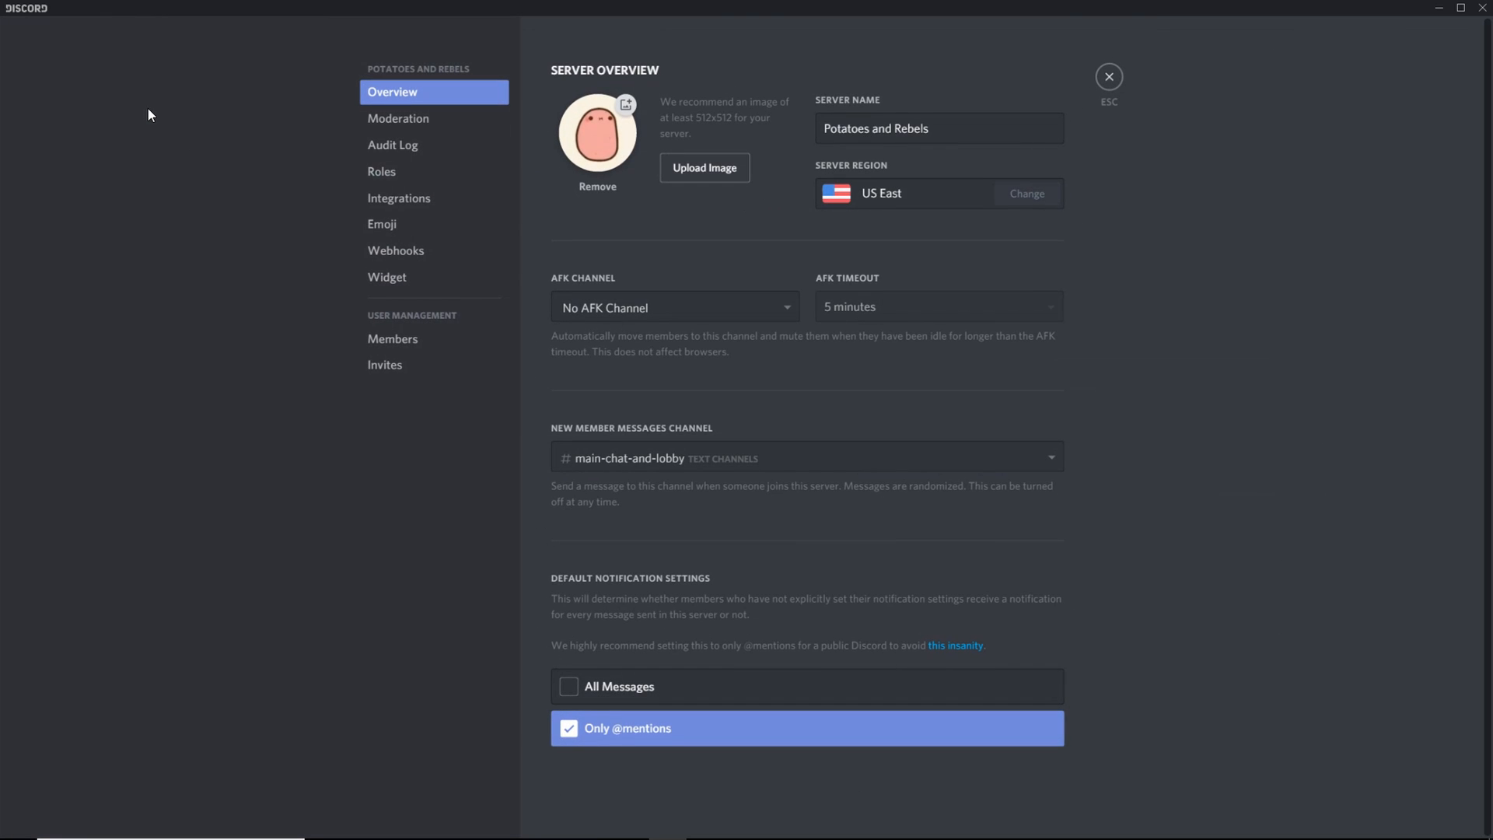
left_click(402, 174)
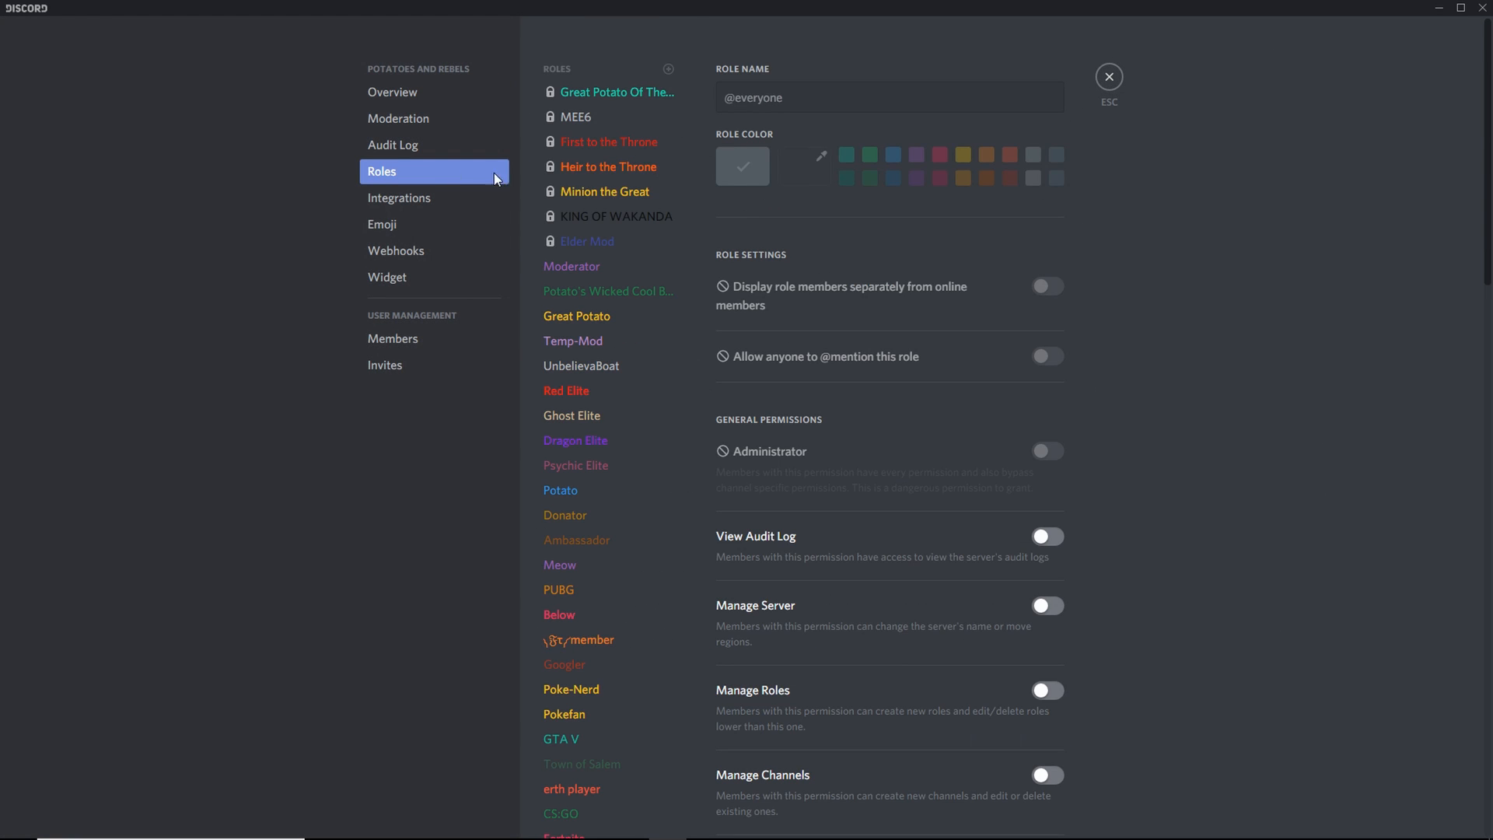
left_click(668, 69)
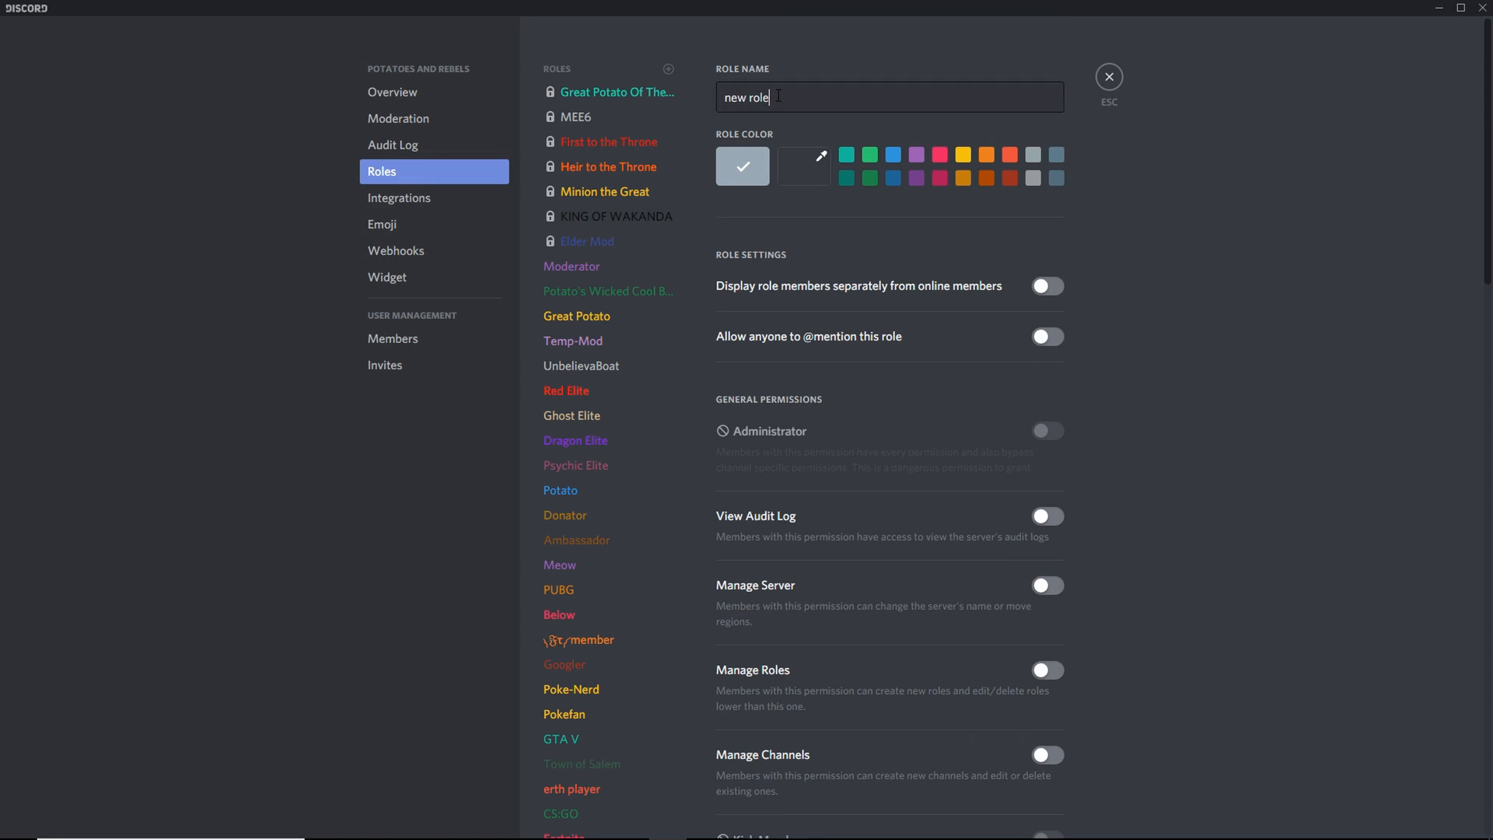
left_click_drag(777, 95, 702, 92)
key("BackSpace")
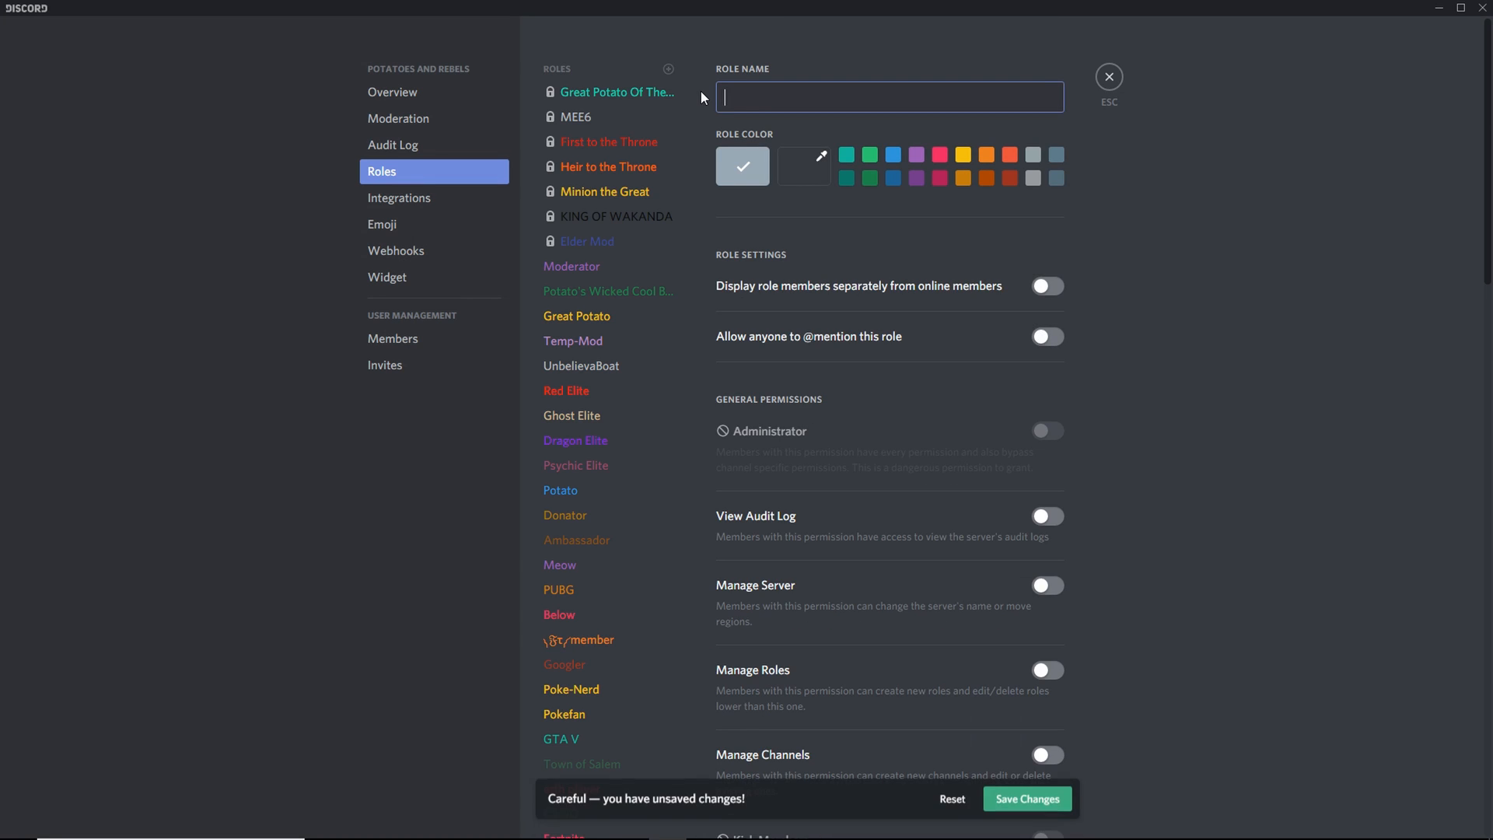
type("Min")
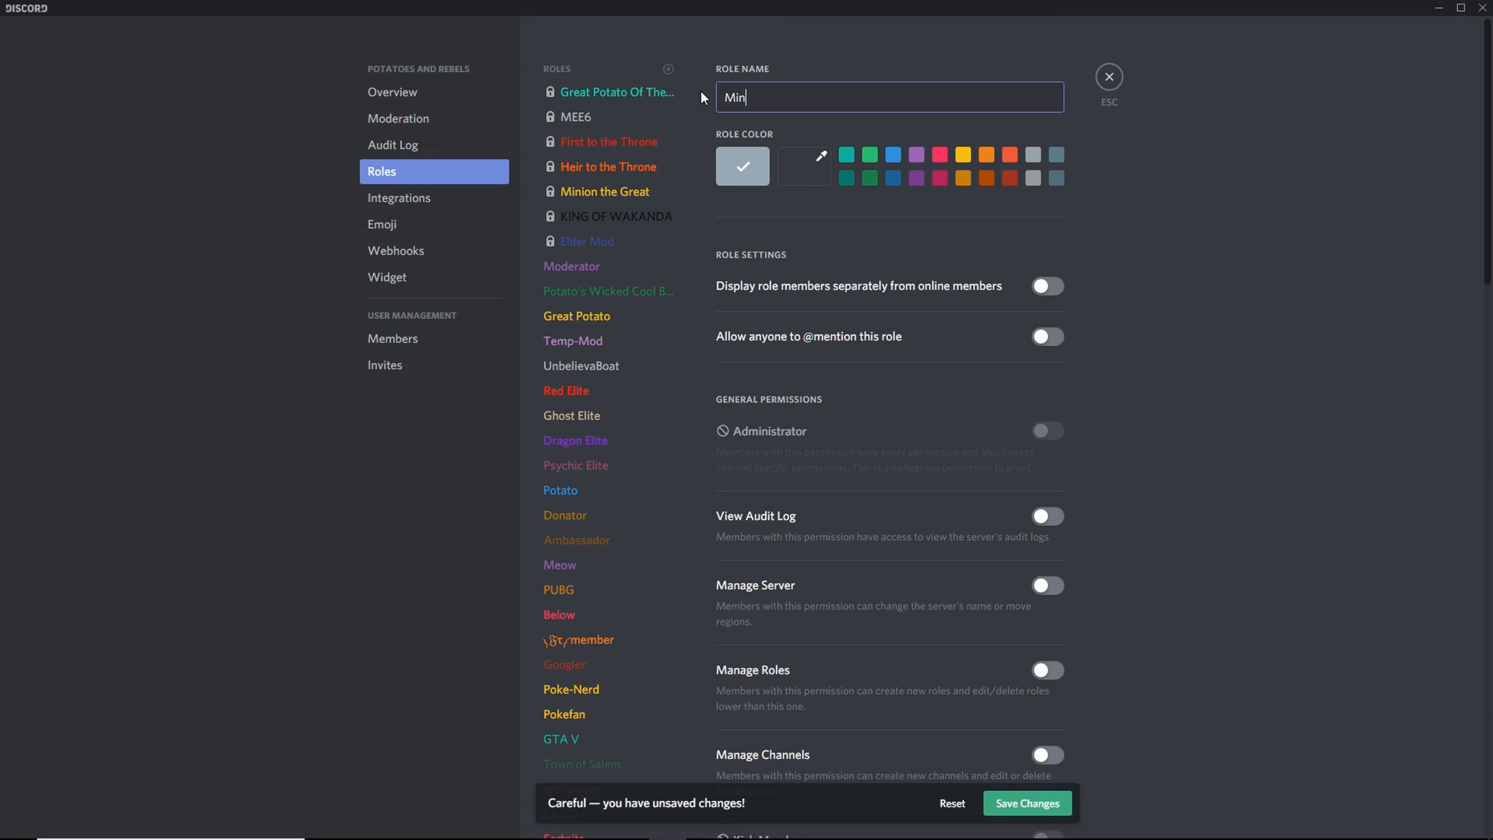
type("ion")
left_click(964, 156)
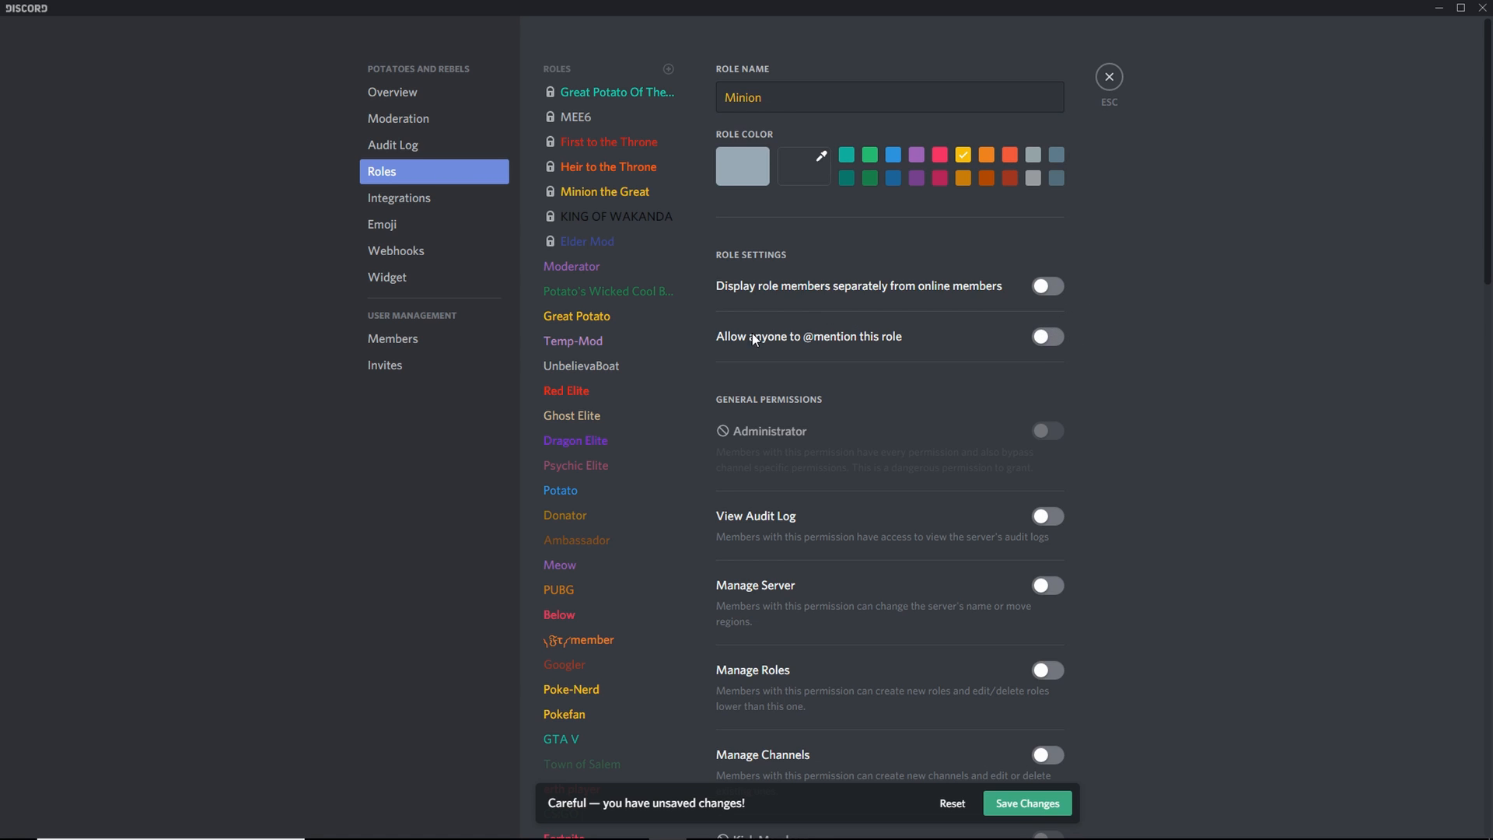
left_click(1053, 338)
- Review the Minion role's general, text and voice permissions
scroll(1063, 537, "down", 1)
scroll(1064, 543, "down", 10)
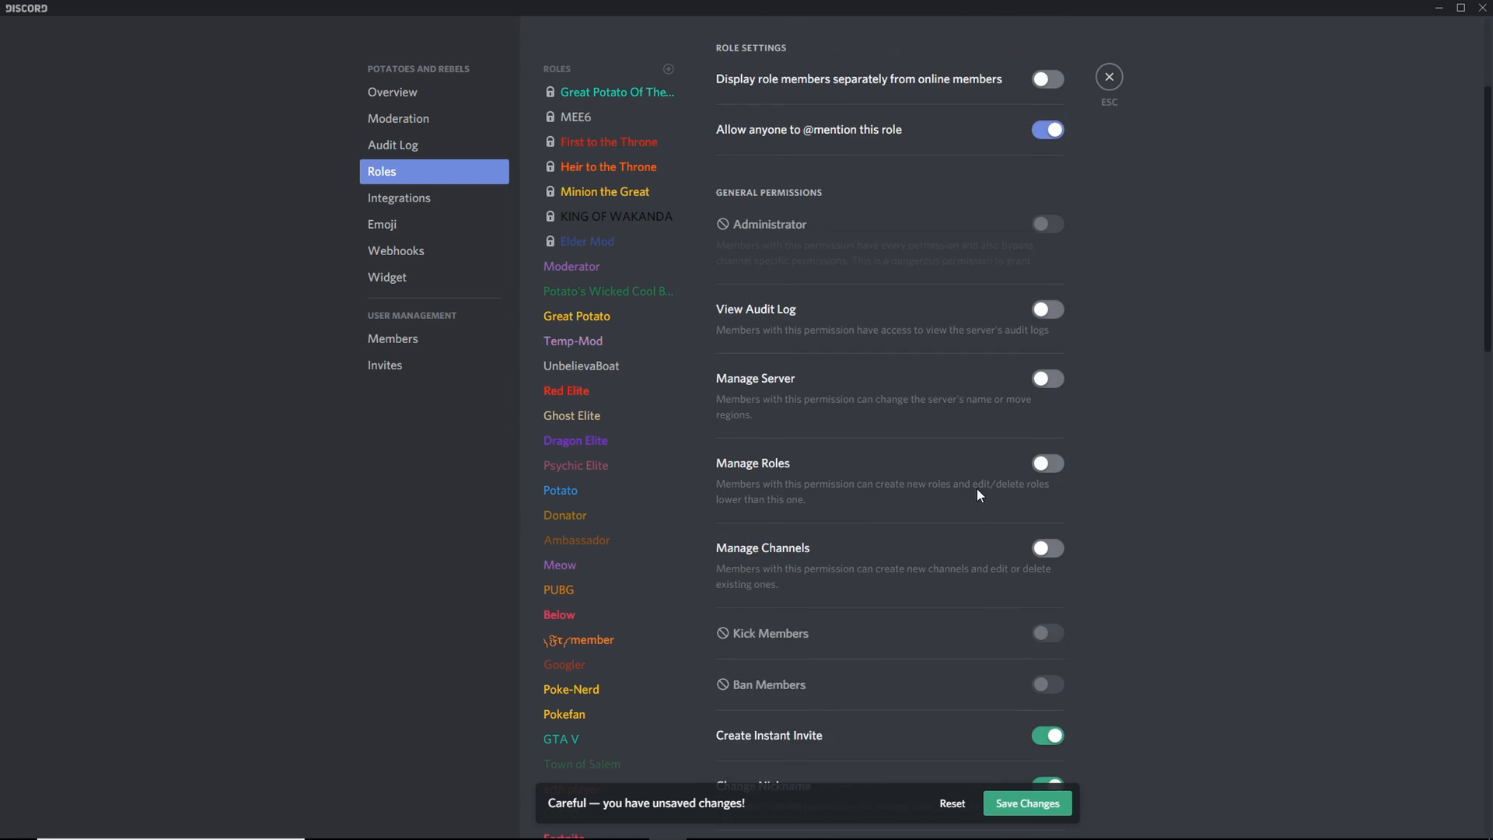
scroll(956, 456, "down", 3)
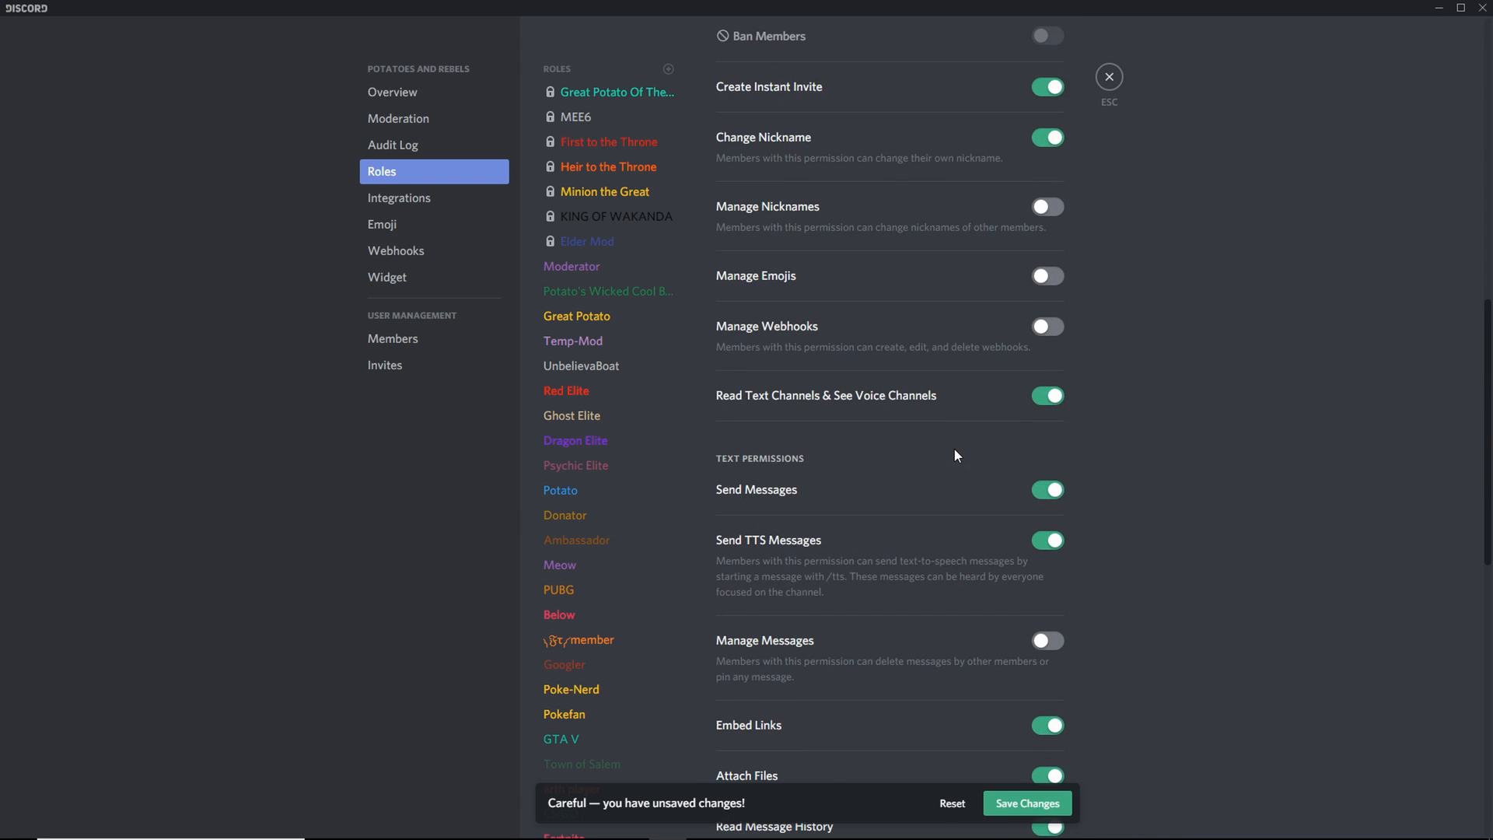
scroll(955, 451, "down", 3)
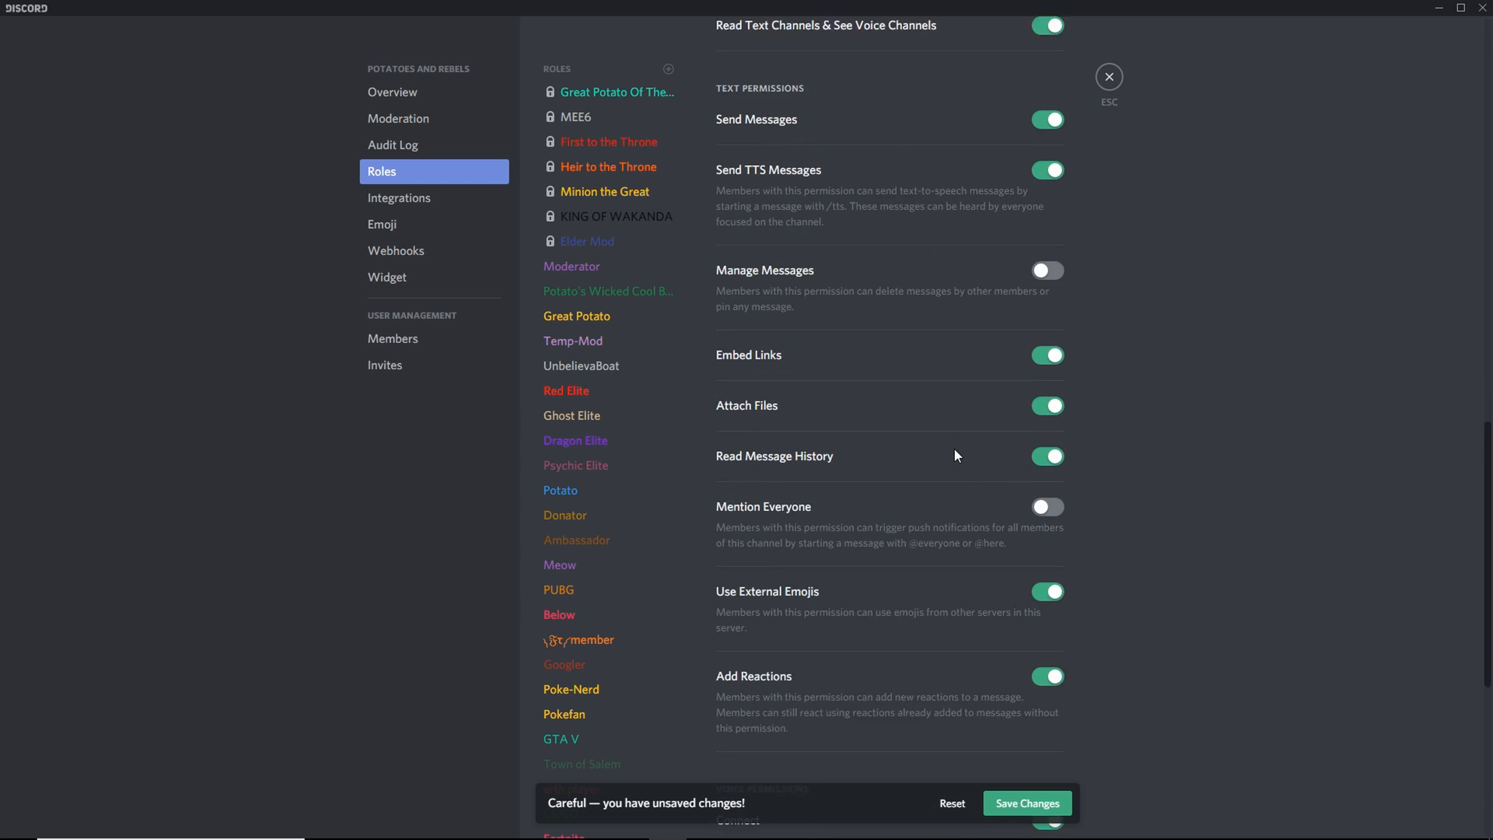
scroll(955, 450, "down", 4)
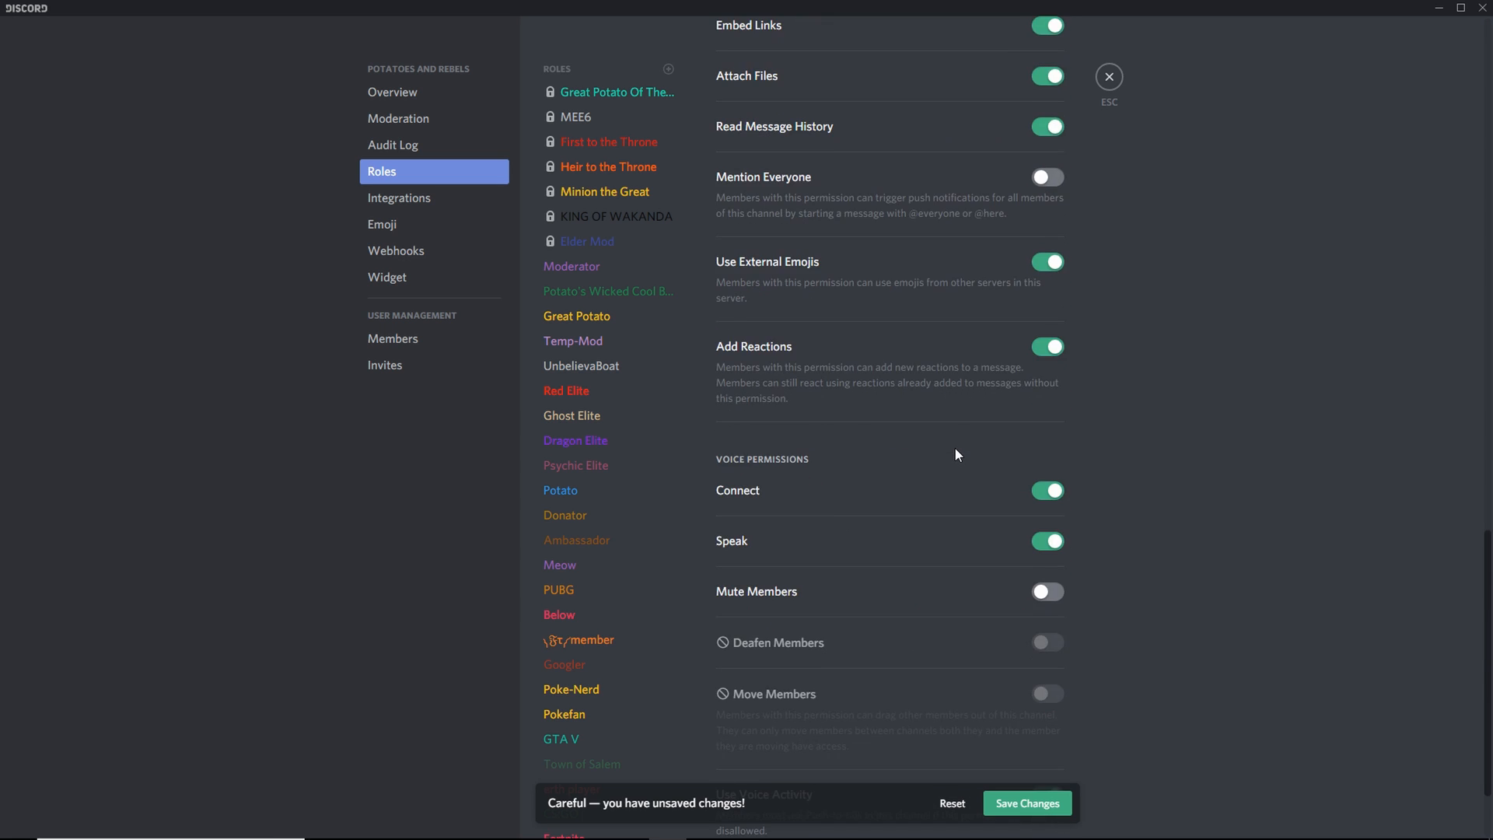
scroll(955, 446, "up", 8)
scroll(990, 430, "down", 7)
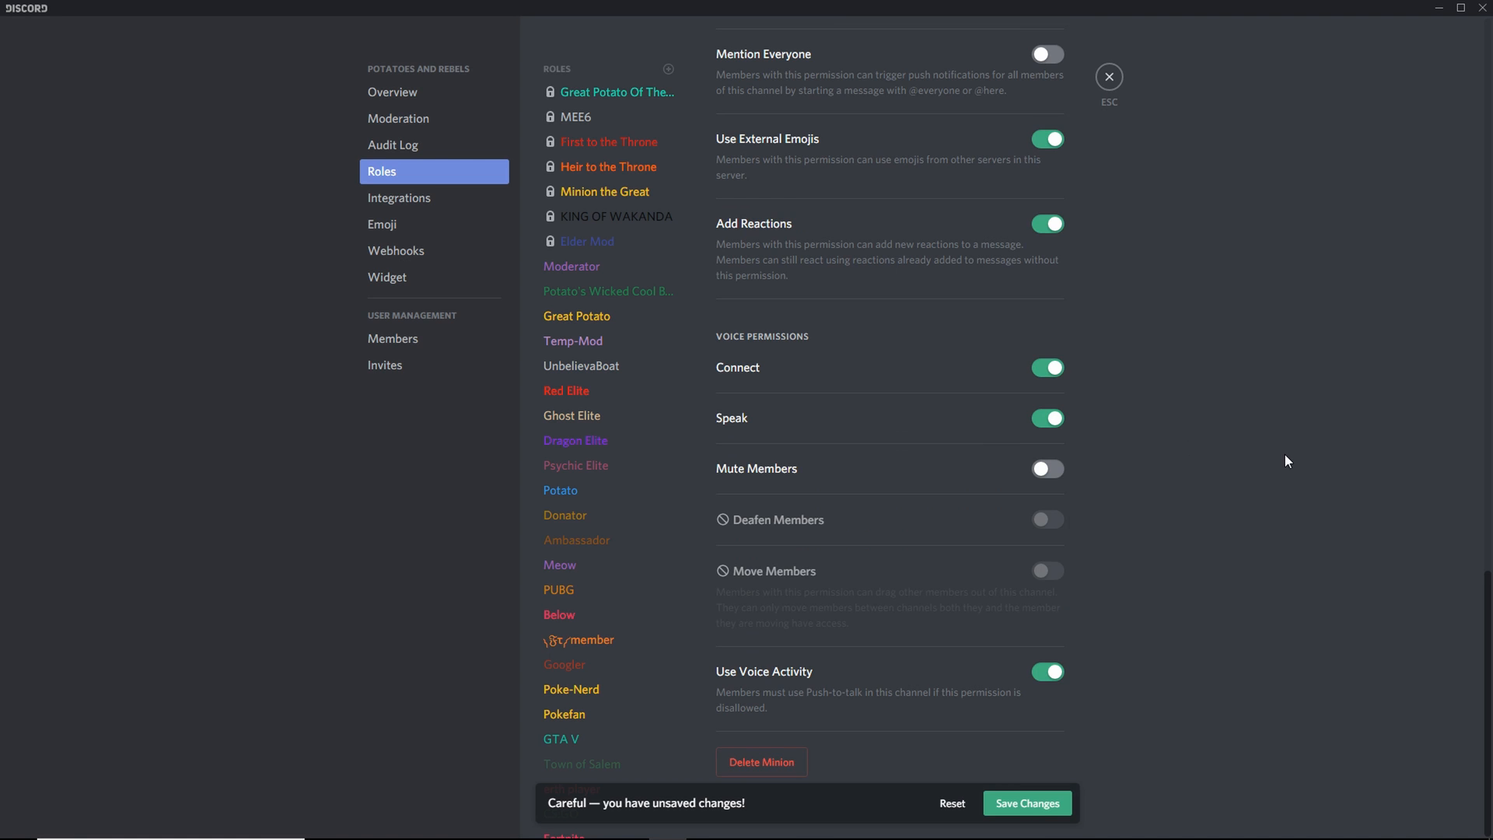
scroll(1286, 456, "up", 15)
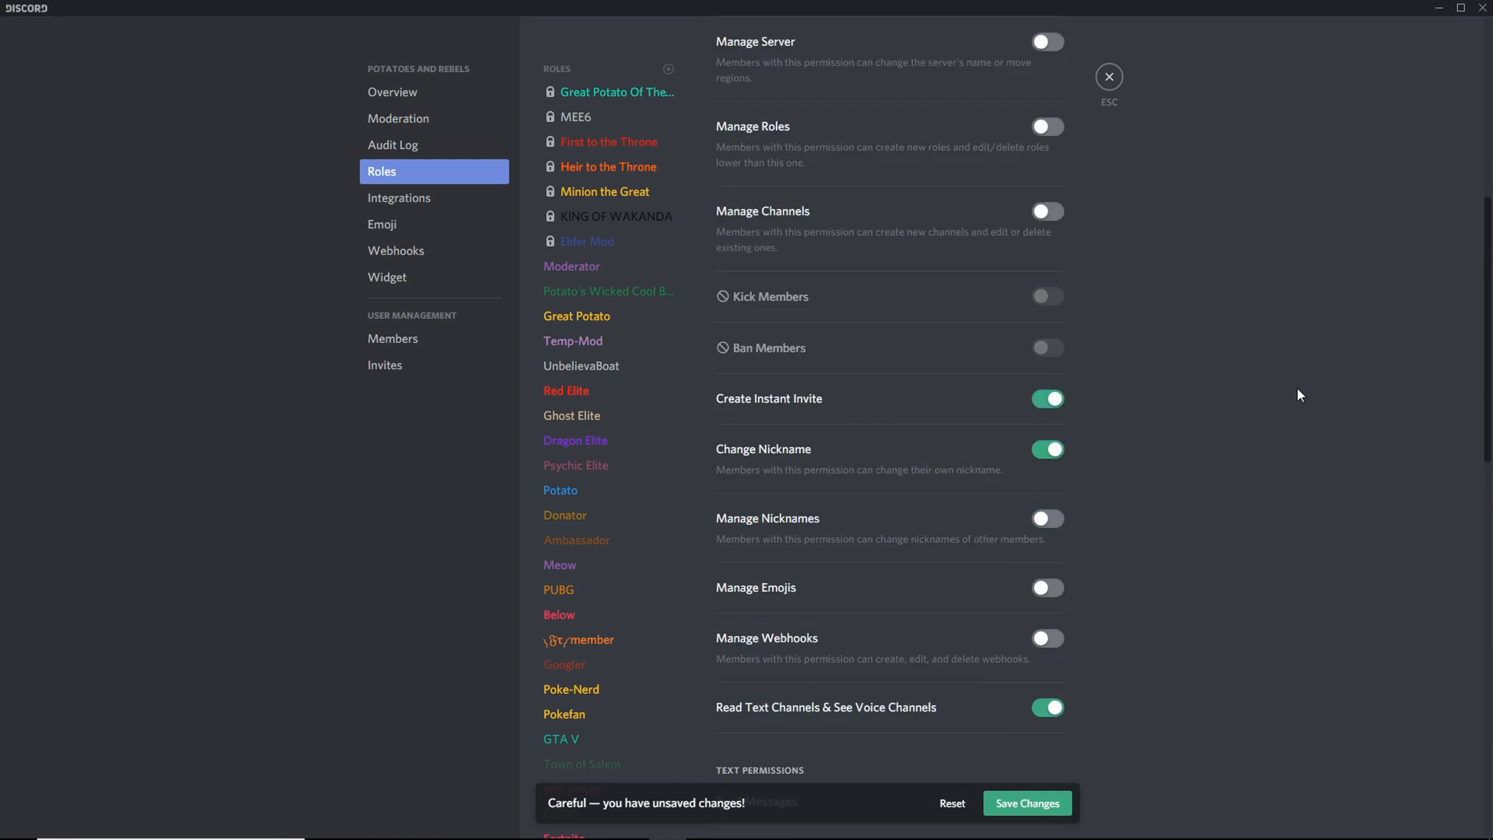
scroll(1296, 394, "down", 5)
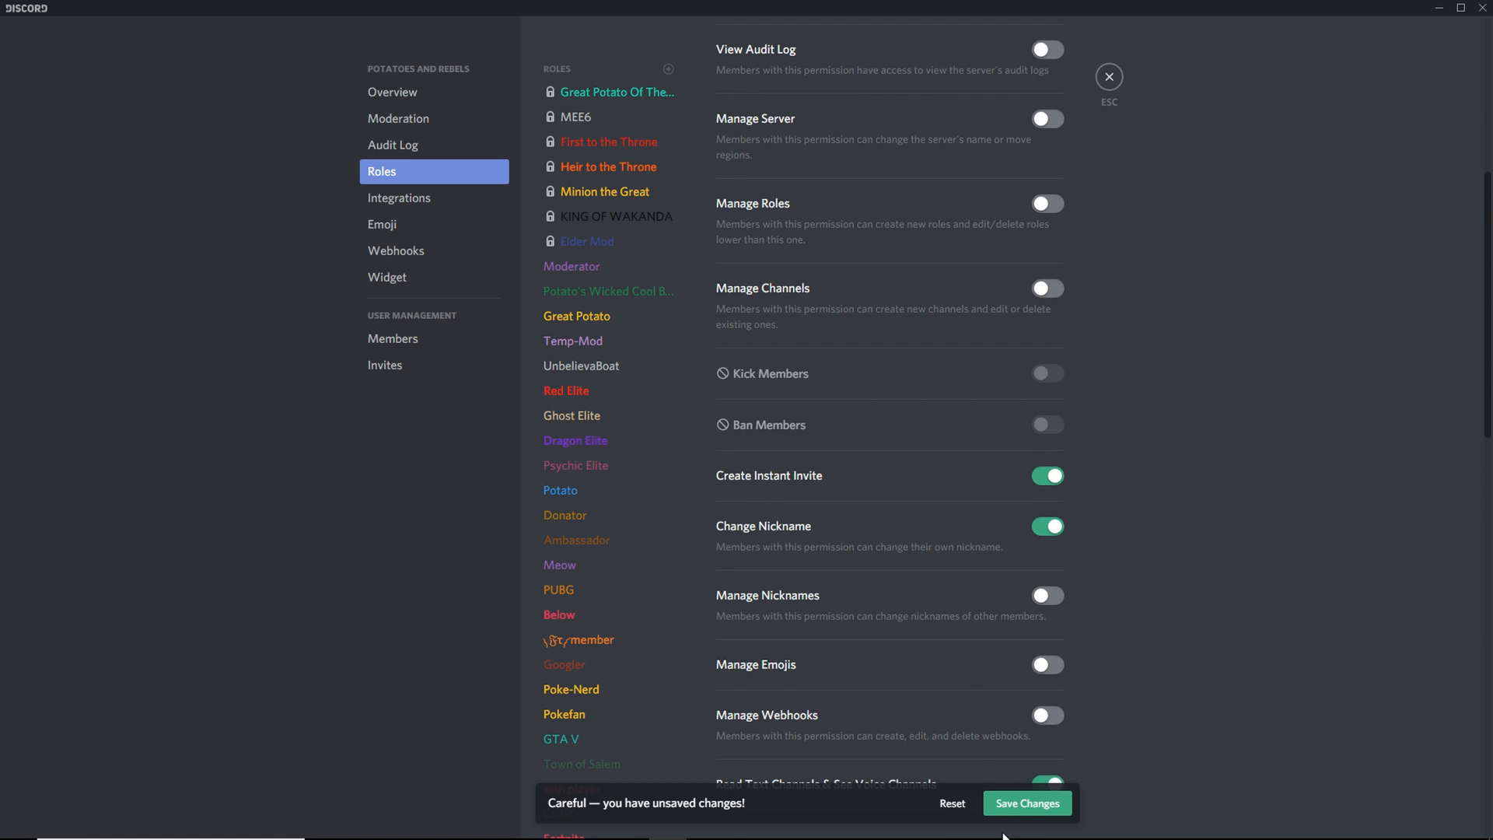
scroll(964, 675, "down", 5)
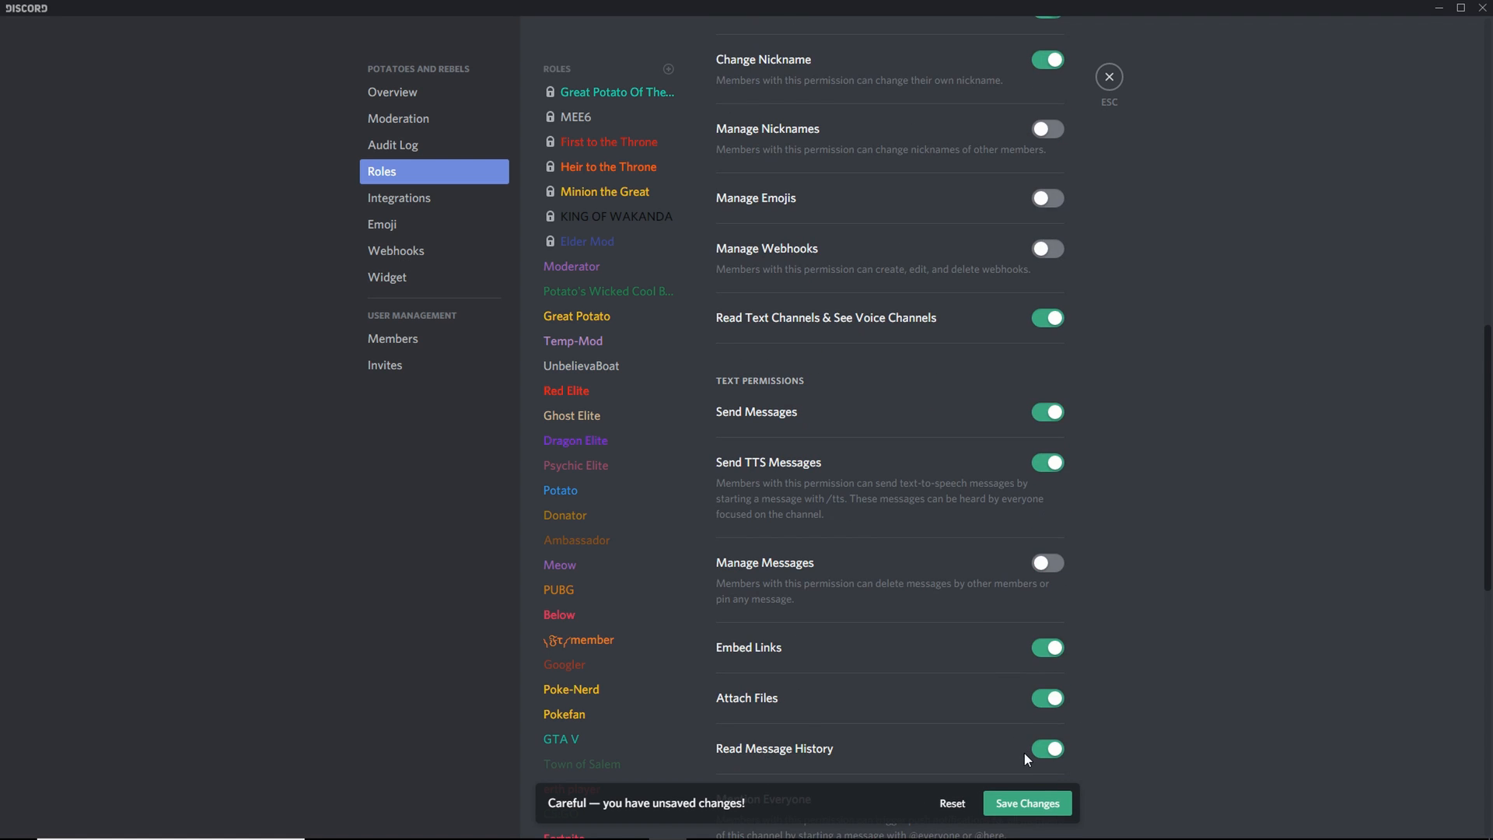
- Save the Minion role's changes and leave the server settings
left_click(1037, 807)
left_click(1107, 77)
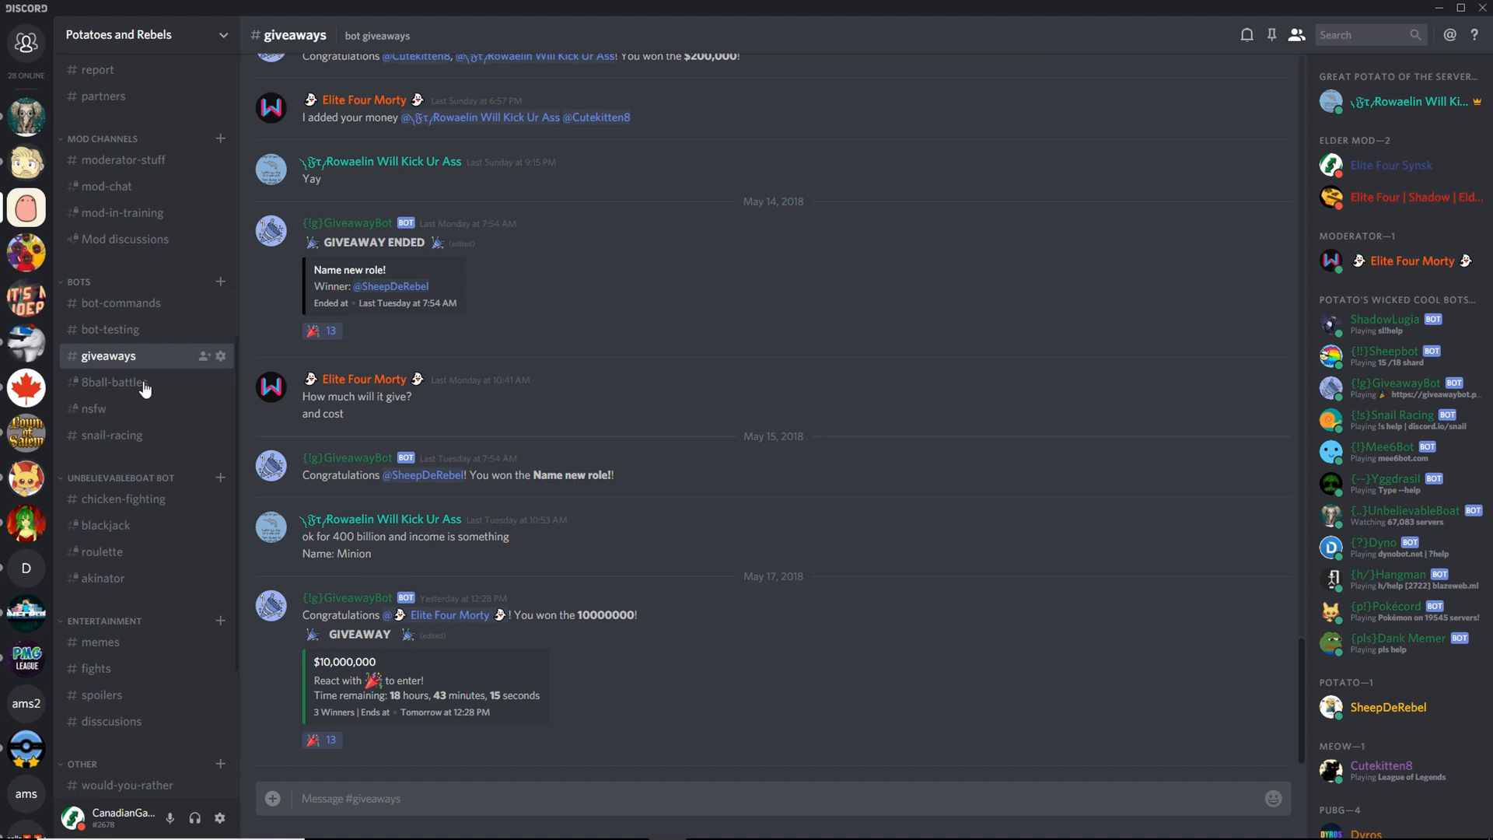
- Draft the command "..create-item (name)" in the bot-testing channel and highlight its name placeholder
left_click(145, 334)
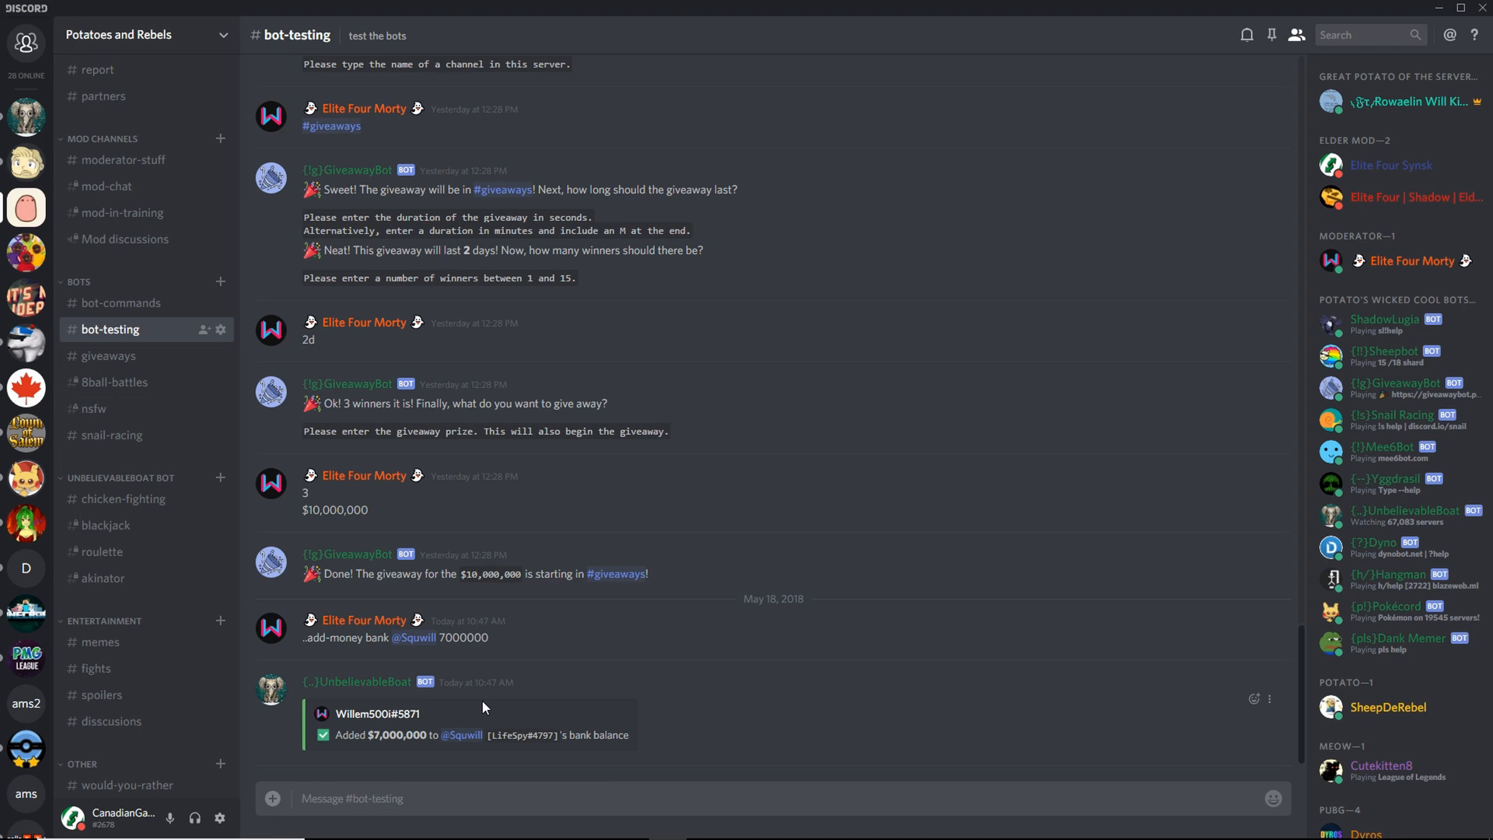
type("..create-item")
double_click(336, 799)
left_click(377, 805)
type("(name)")
left_click_drag(429, 794, 365, 806)
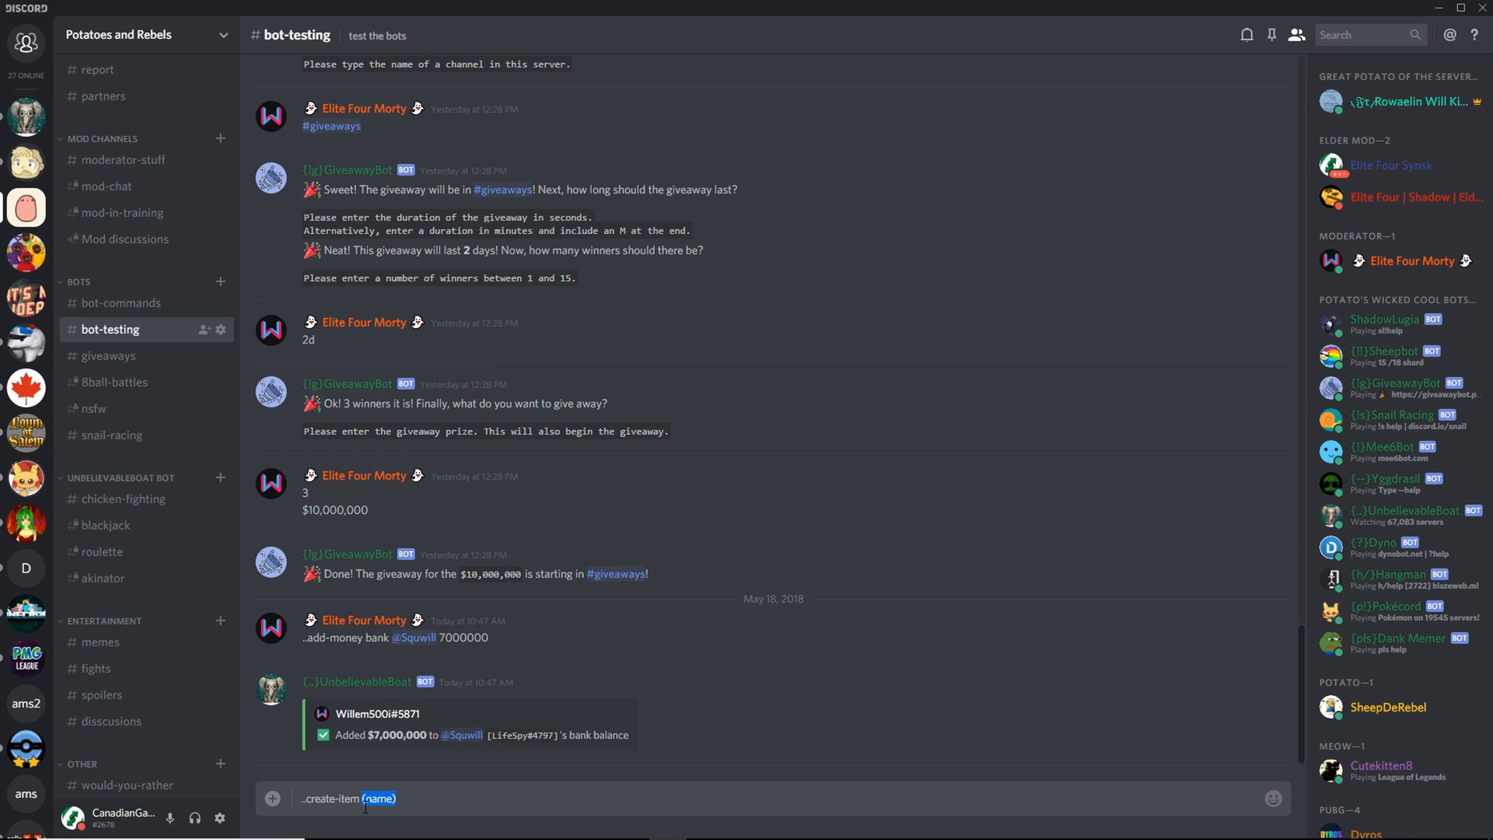
- Replace the (name) placeholder with Minion and send the command "..create-item Minion"
left_click(404, 800)
key("BackSpace")
key("BackSpace")
key("BackSpace")
key("BackSpace")
key("BackSpace")
key("BackSpace")
type("Minion")
key("Return")
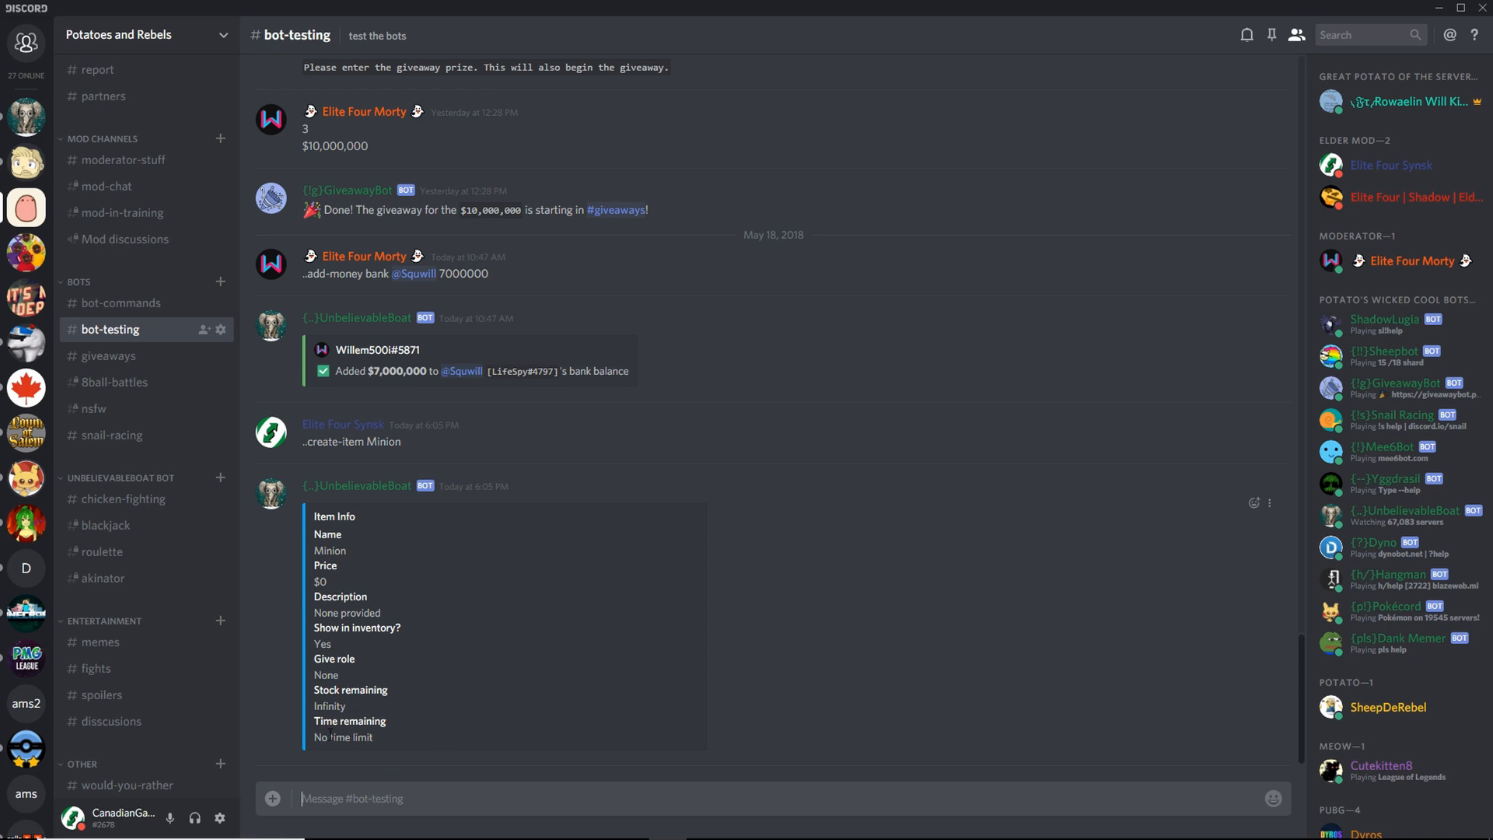
- Begin an "..edit-item" command in the bot-testing message box
left_click(367, 800)
type("..edit-item")
type(" Minion")
key("BackSpace")
key("BackSpace")
key("BackSpace")
key("BackSpace")
key("BackSpace")
key("BackSpace")
type("Prod")
key("BackSpace")
key("BackSpace")
key("BackSpace")
key("BackSpace")
type("Descriptio")
key("BackSpace")
key("BackSpace")
key("BackSpace")
key("BackSpace")
key("BackSpace")
key("BackSpace")
type("nto")
key("BackSpace")
key("BackSpace")
key("BackSpace")
type("stock")
key("BackSpace")
key("BackSpace")
key("BackSpace")
key("BackSpace")
key("BackSpace")
type("time")
key("BackSpace")
key("BackSpace")
key("BackSpace")
key("BackSpace")
key("BackSpace")
type("price")
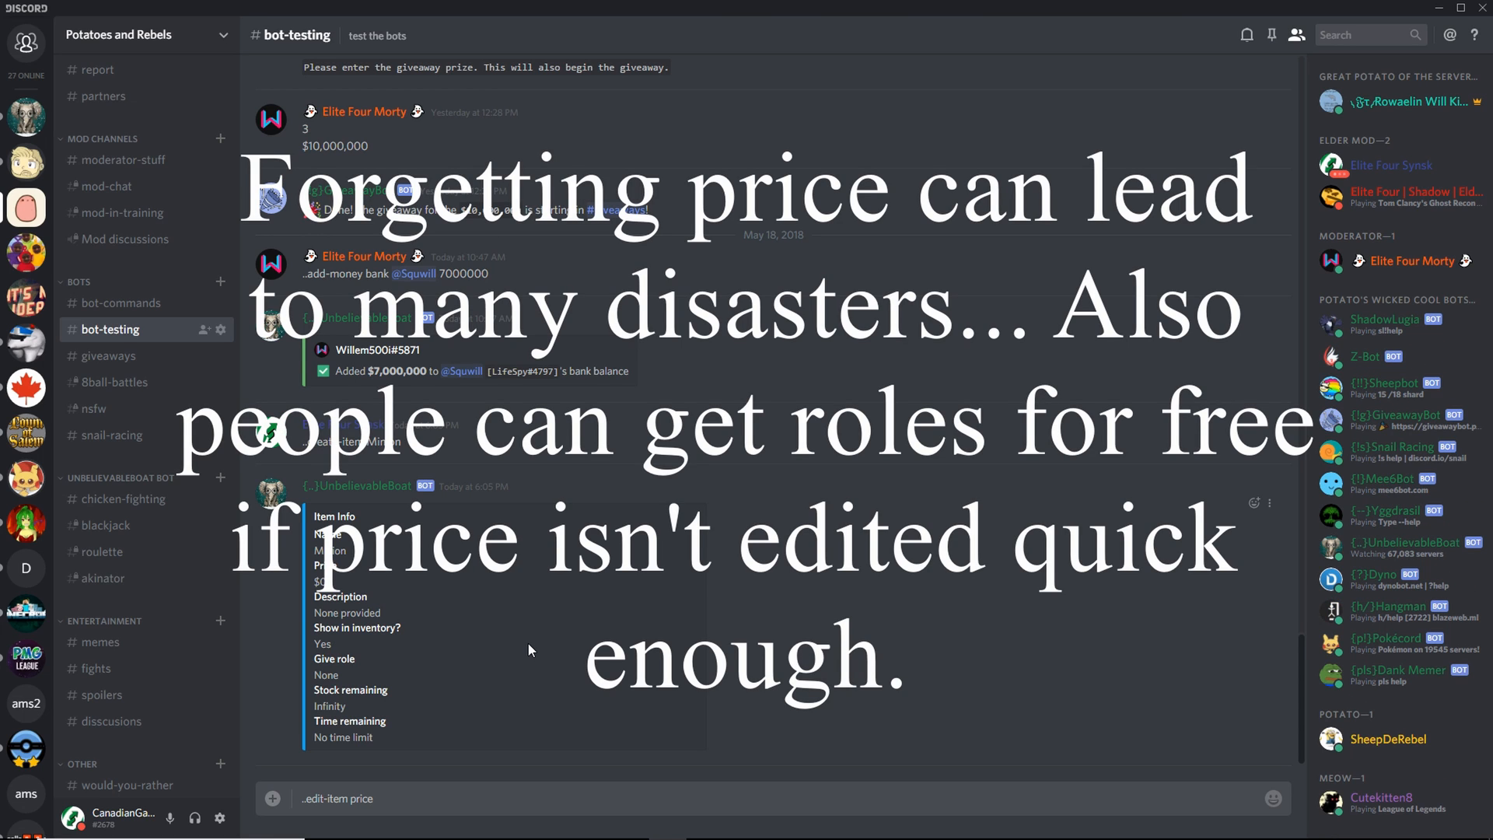
type("400")
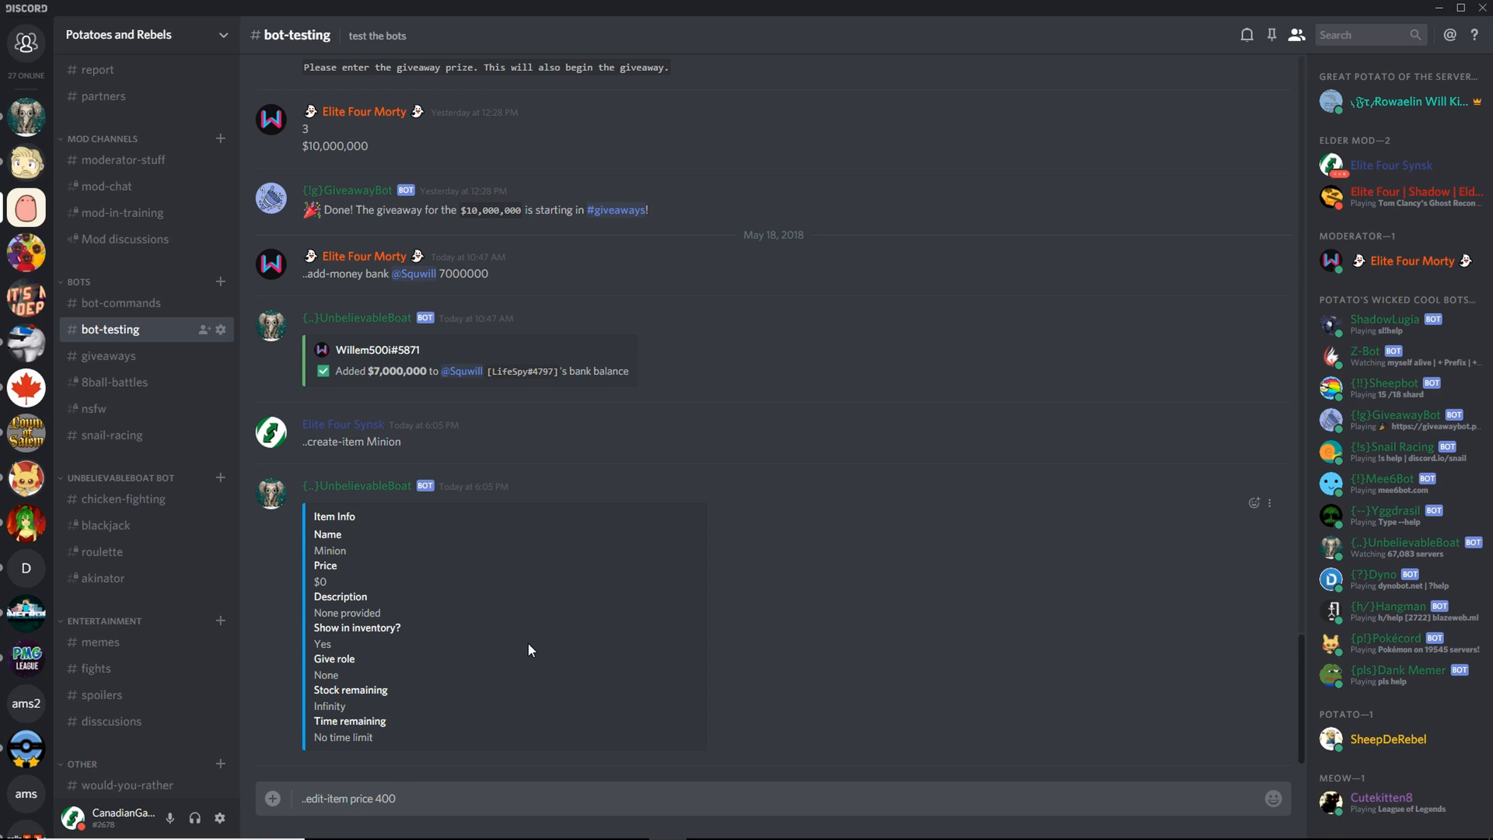
type("000000000")
key("Return")
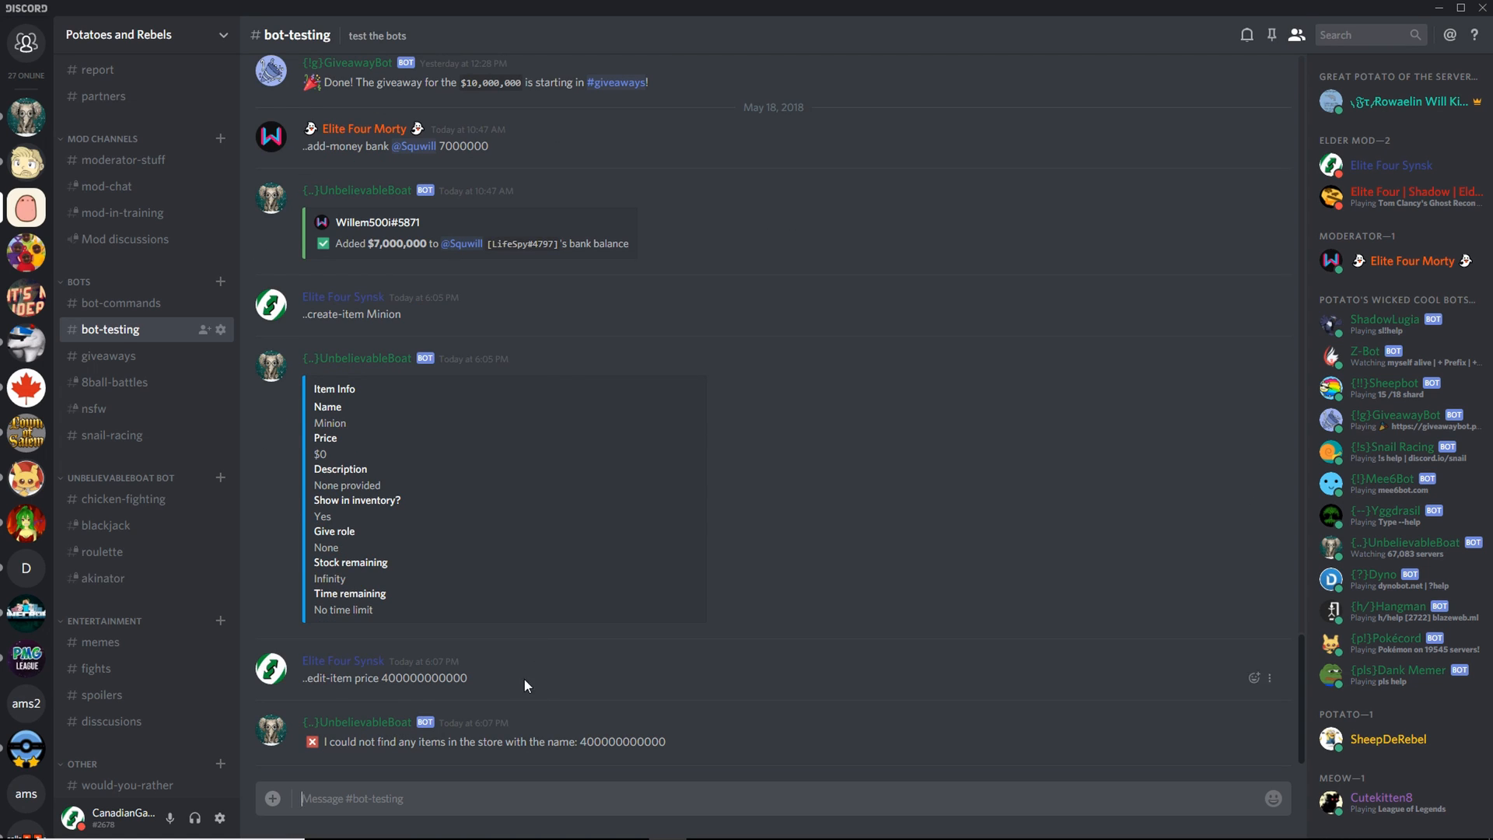
left_click_drag(524, 679, 252, 685)
key("ctrl+c")
left_click(348, 797)
key("ctrl+v")
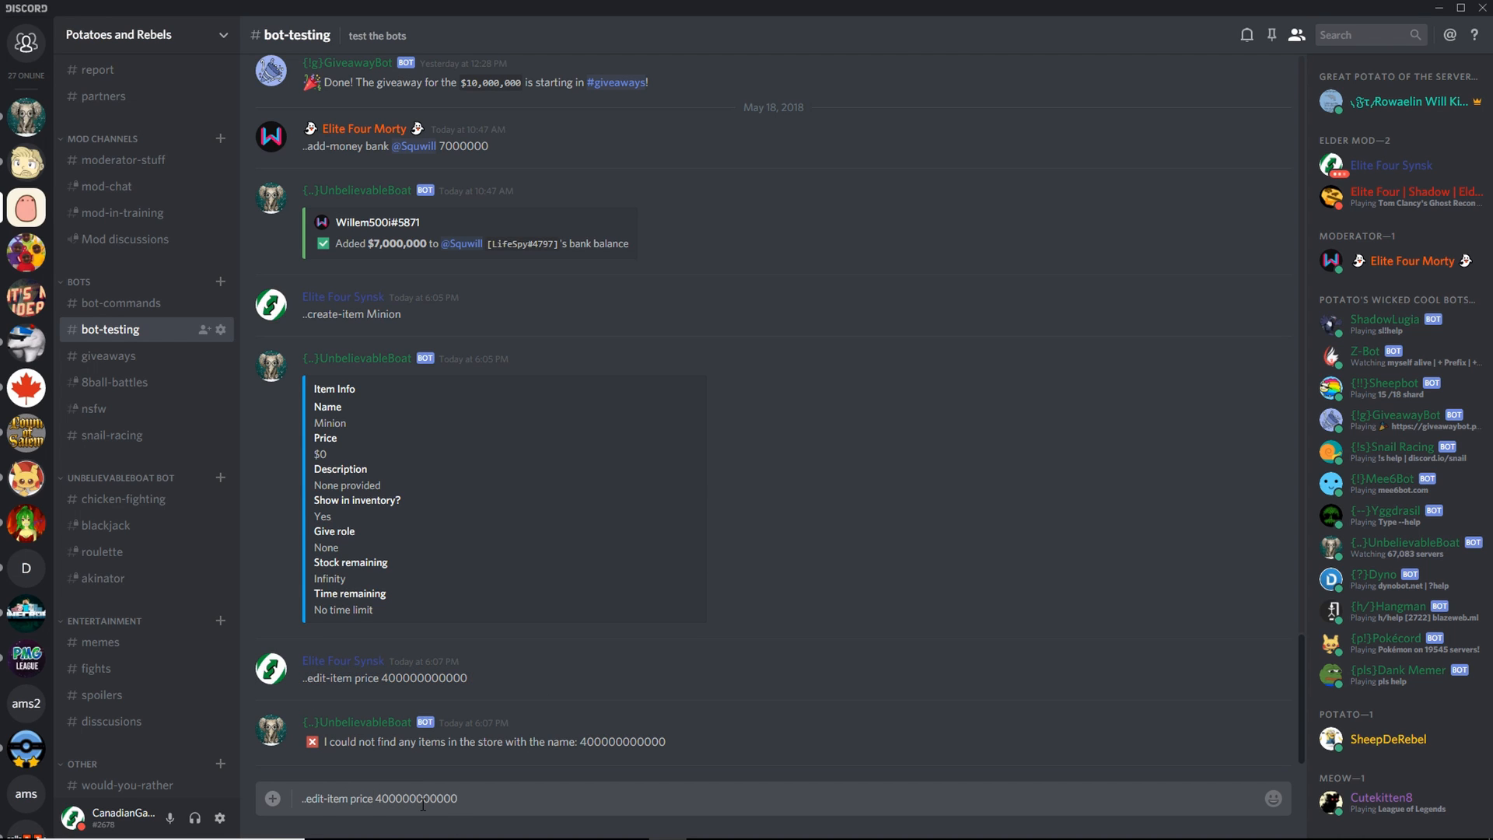
key("ctrl+Left")
type("Minion")
left_click(533, 793)
key("Return")
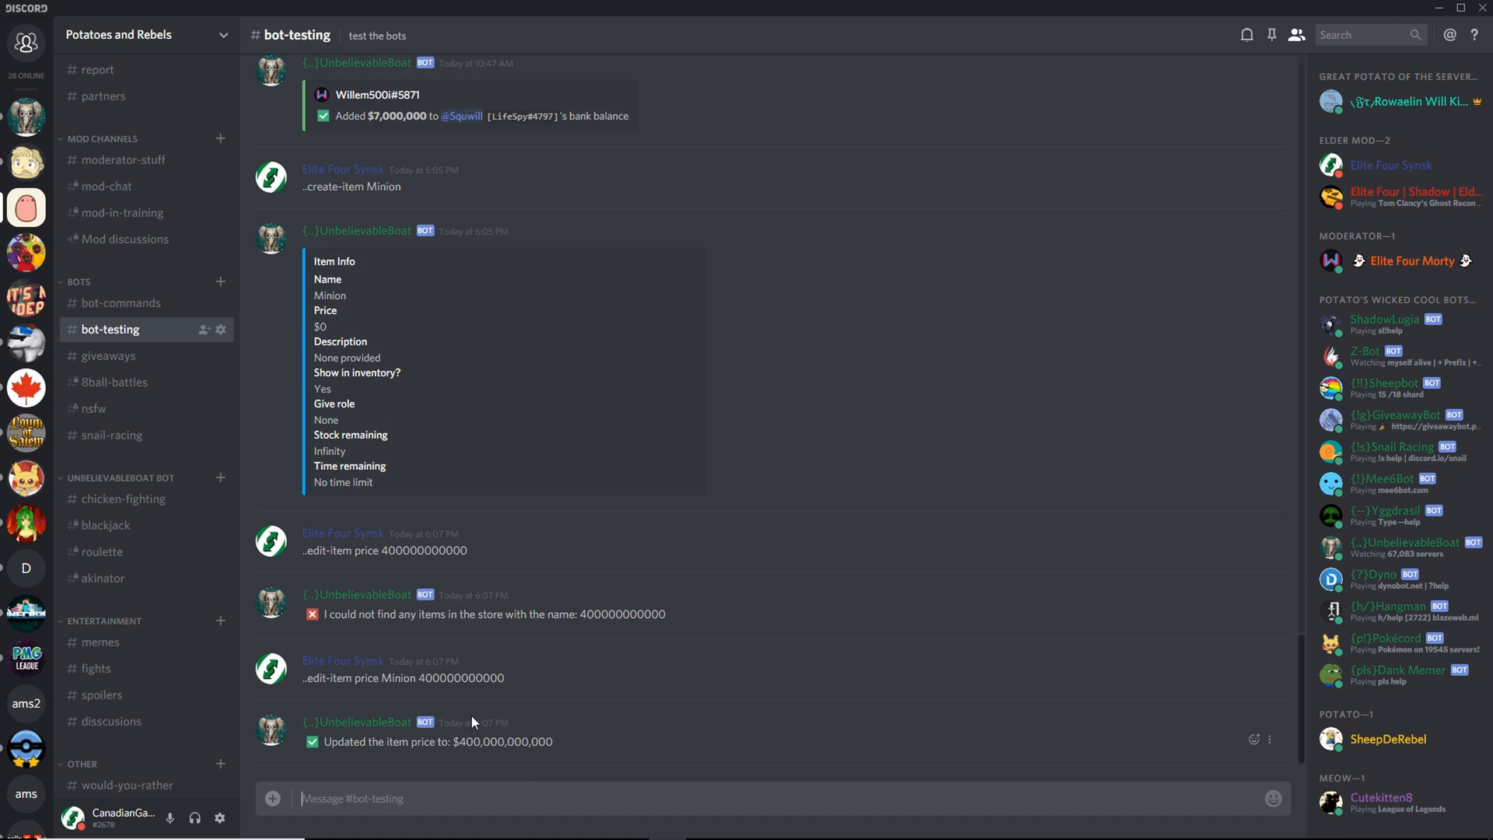
- Request the item's details with "..item-info Minion" and check its price
type("..item-info Minion")
key("Return")
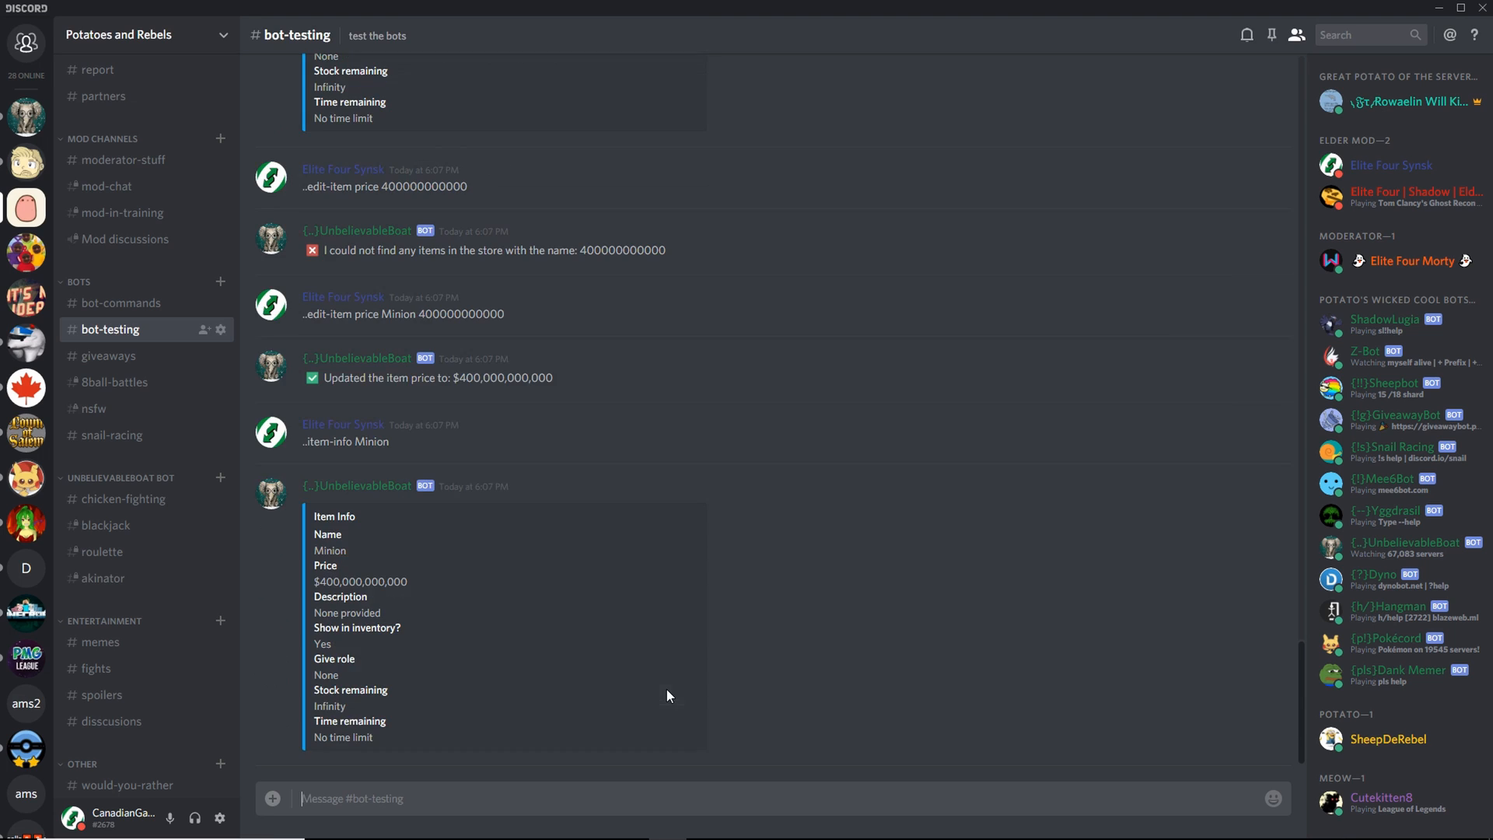
left_click_drag(515, 587, 316, 581)
left_click(382, 594)
type("..edit-item Role m")
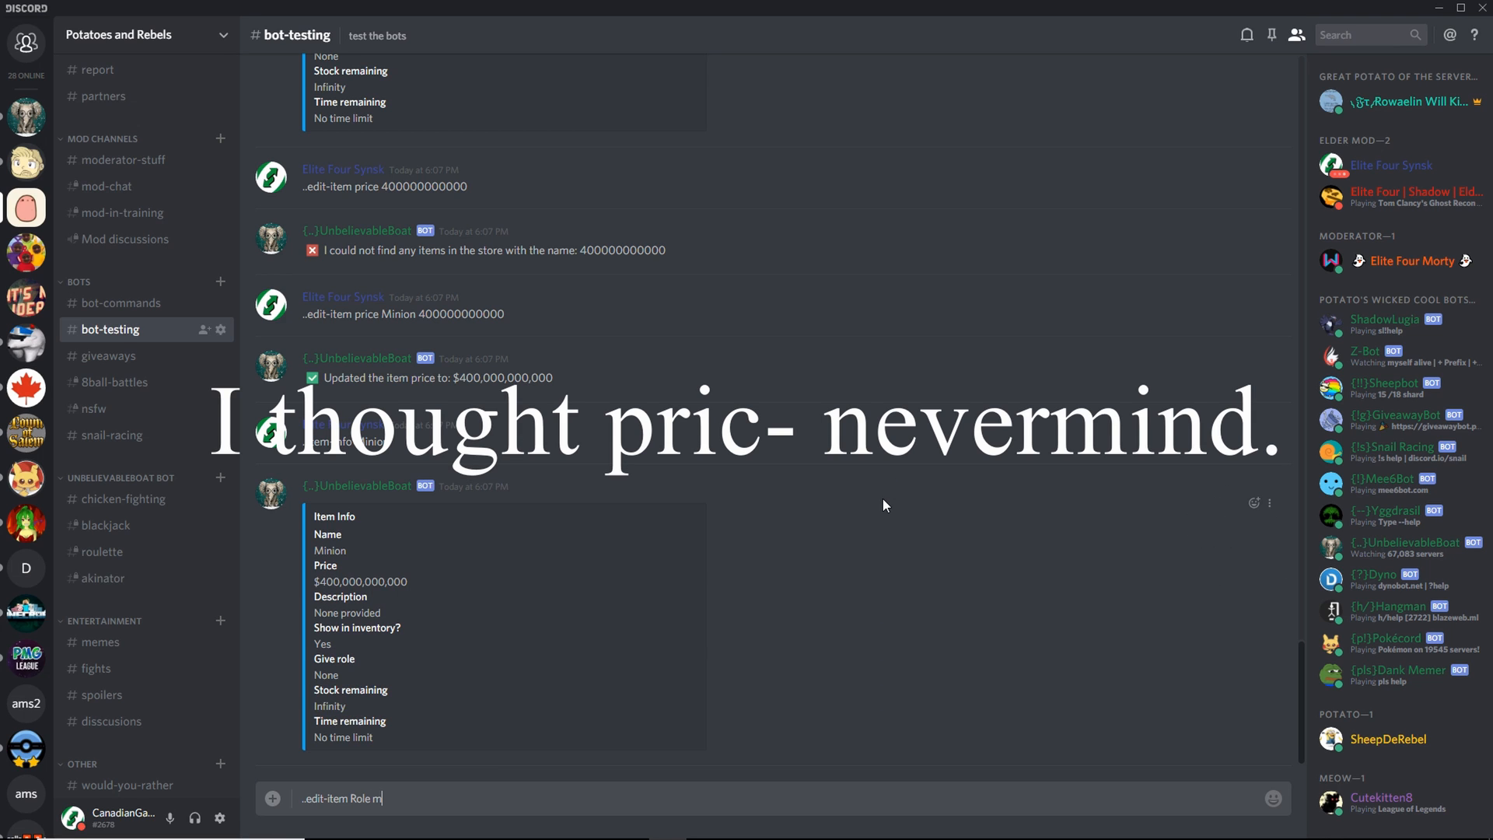
key("BackSpace")
type("Minion")
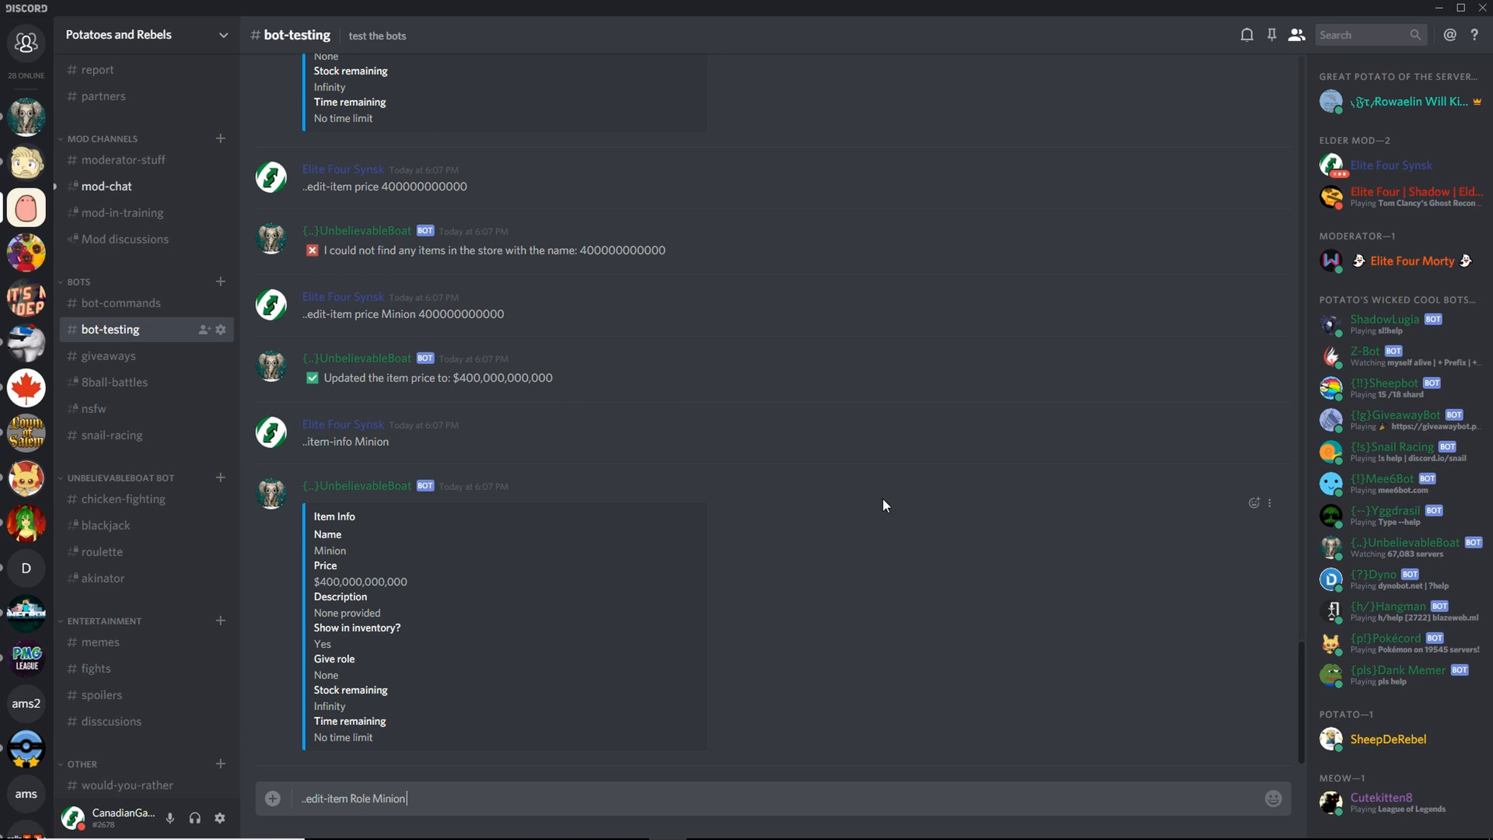
type("@mini")
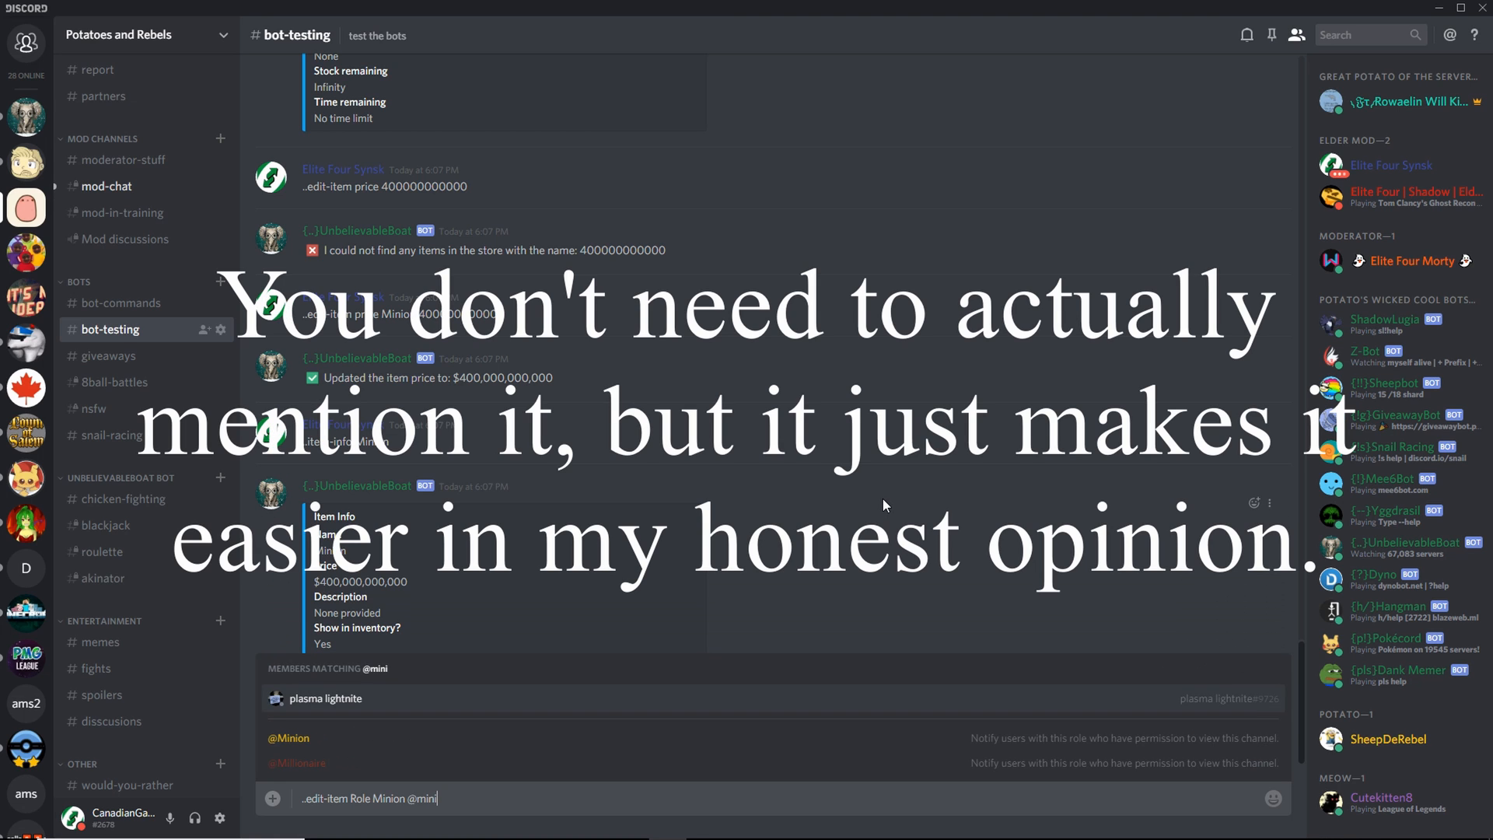
key("Down")
key("Tab")
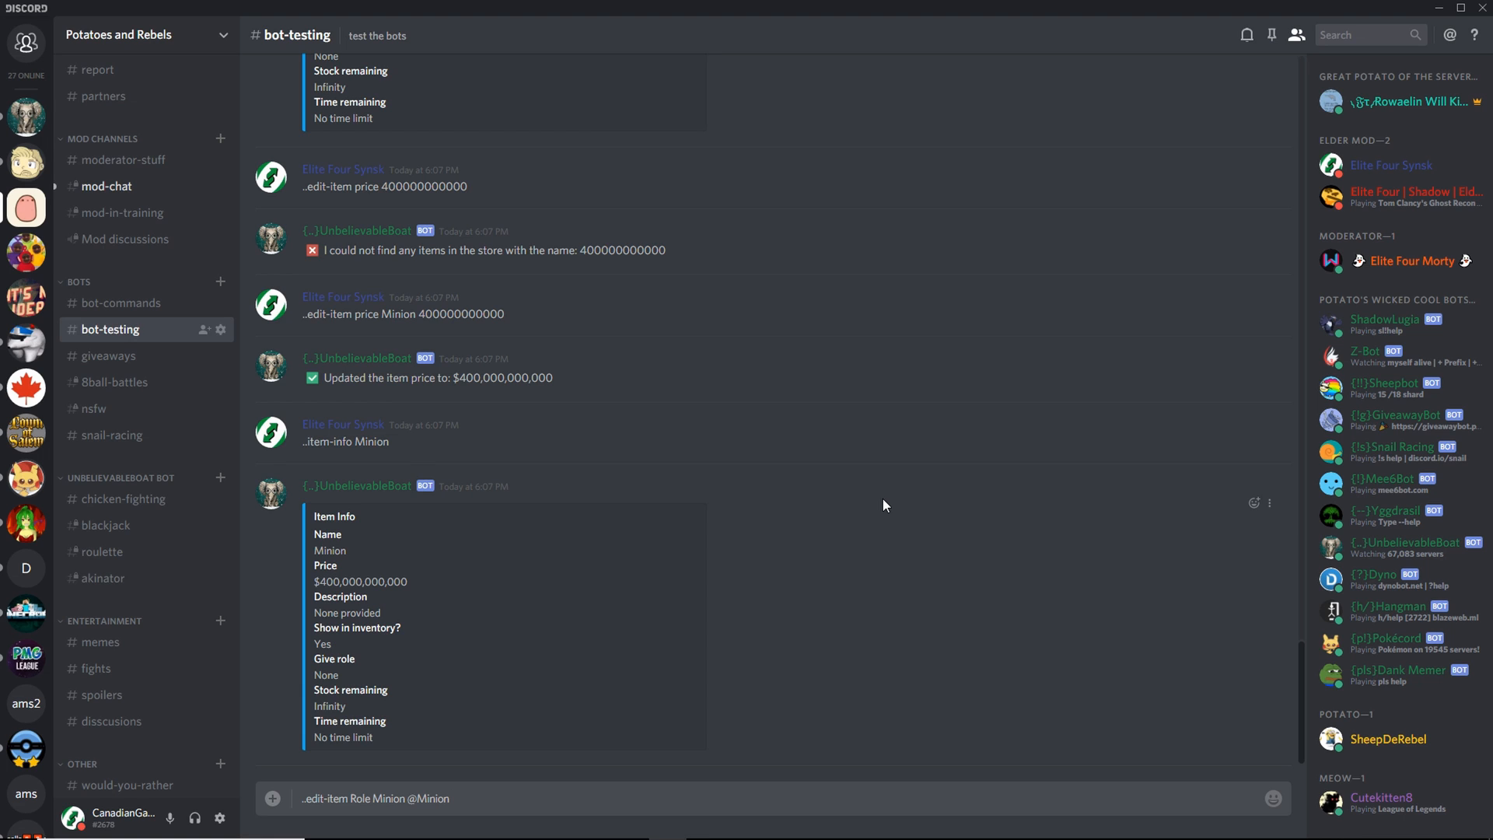
key("Return")
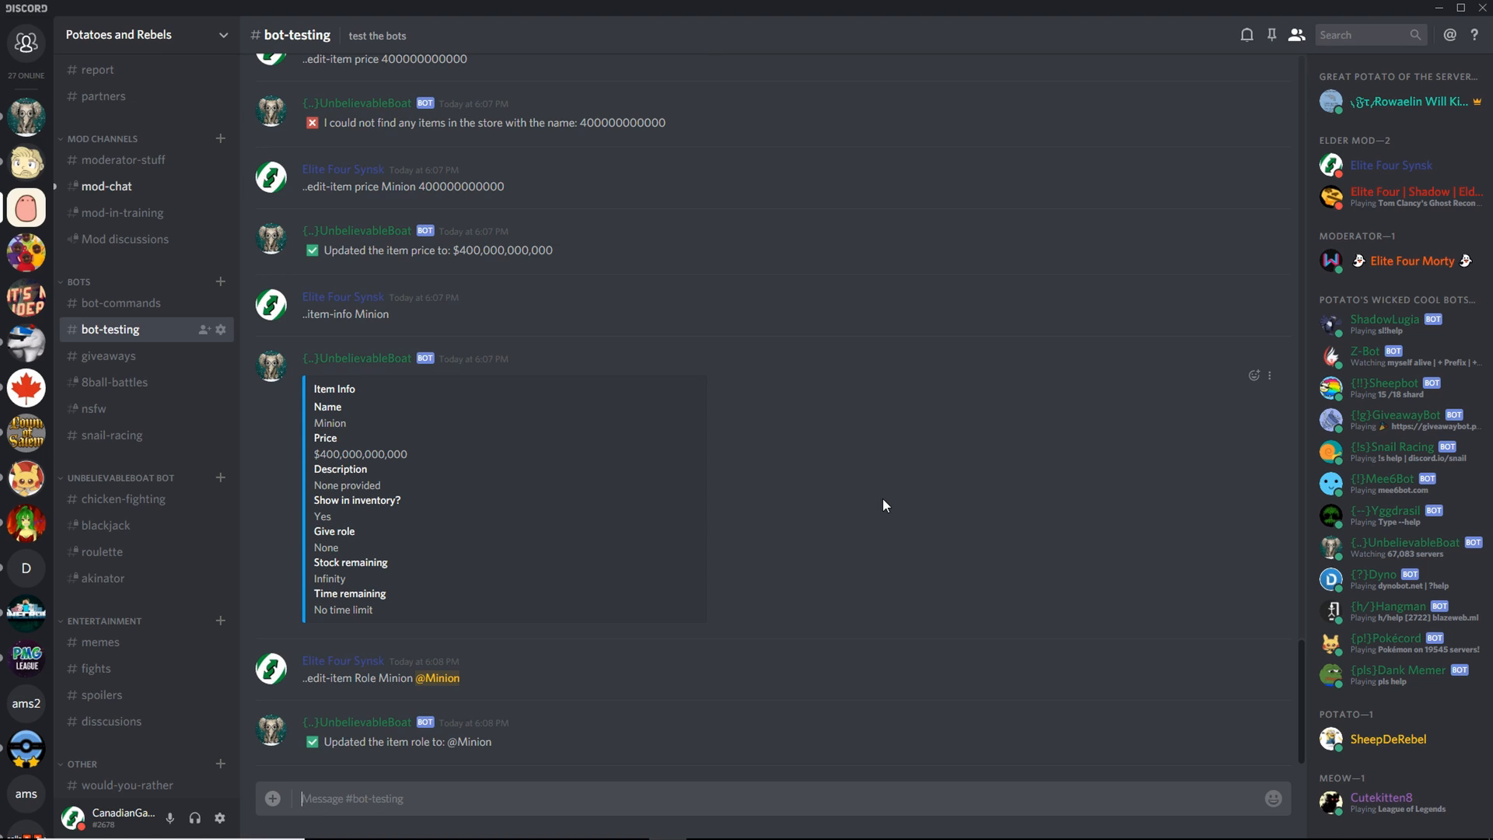
- Send "..edit-item Description Minion" with the description "THIS THING LOOOOOOOOOOOOOOOOOOOOOOOOOOVES BANANAAAAAAAAAAAAAAAAAAAAAAS"
type("..edit-item Description Minion")
type("THIS T")
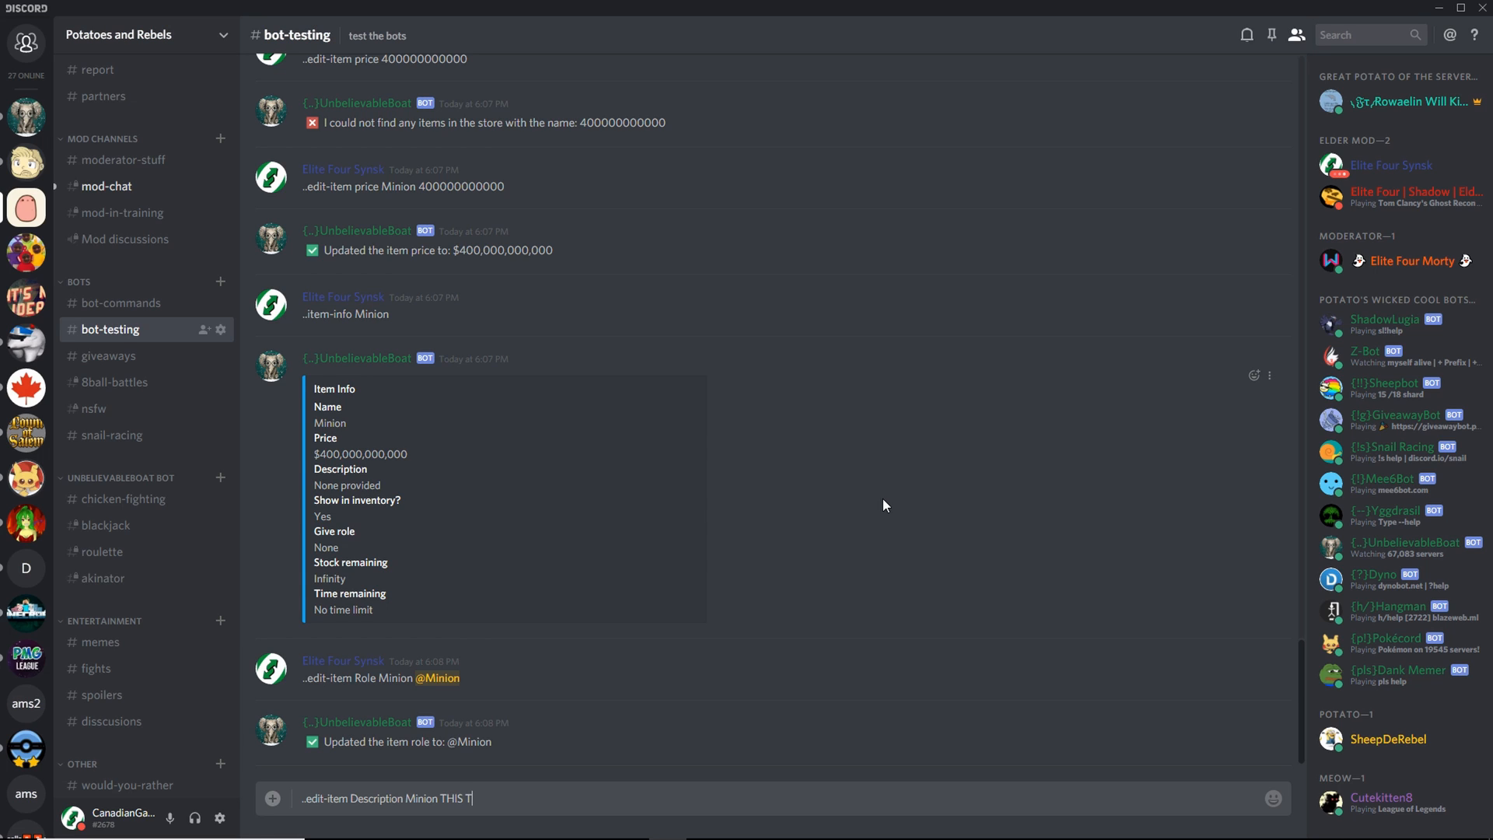
type("HING LOO")
type("OOOOOOOOOOOOOOOOOOOOOOOOOVES")
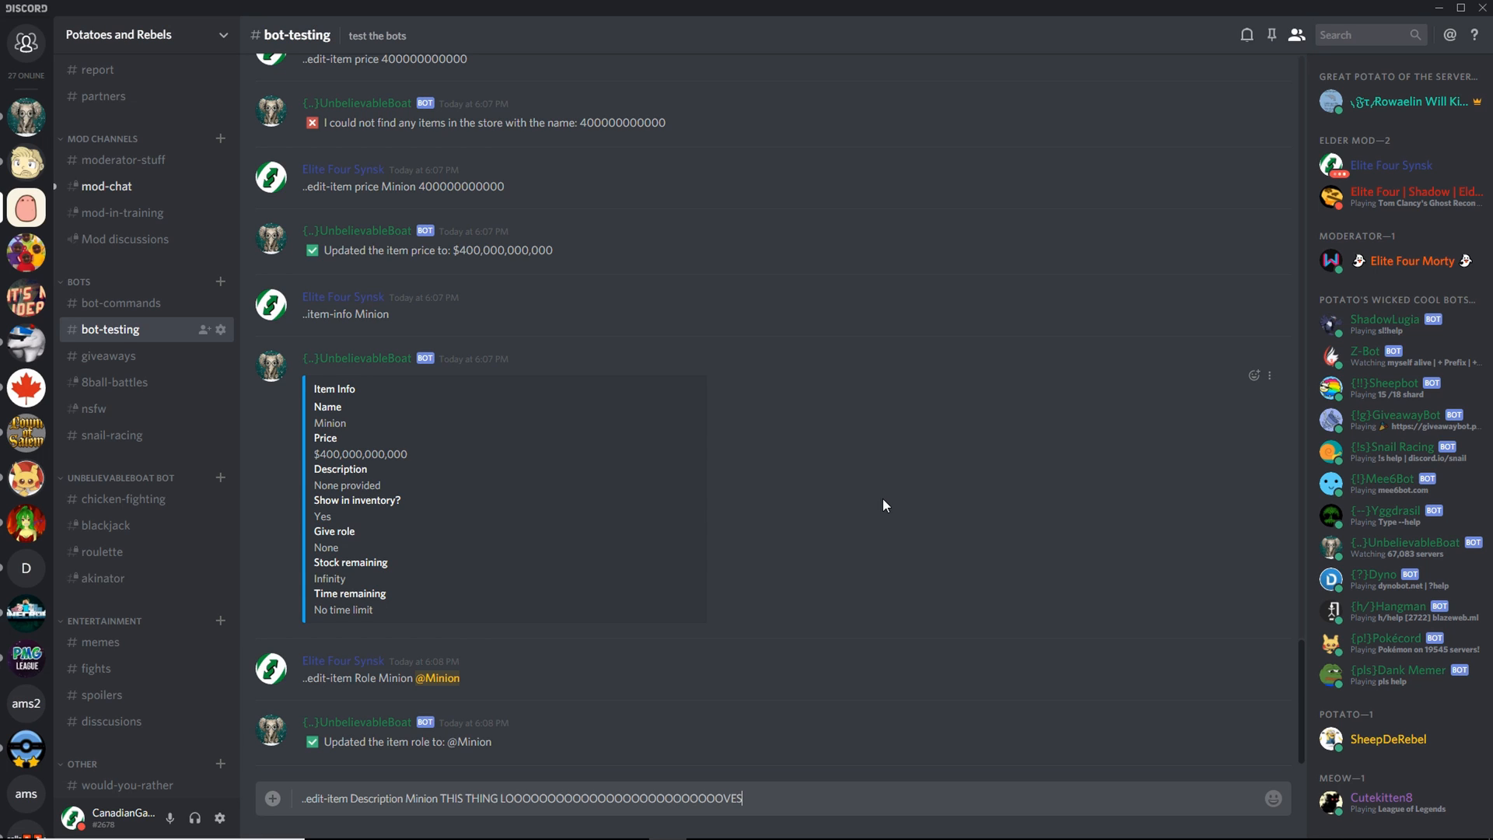
type(" BANANAAAAAAAAAAAAAAAAAAAAAAS")
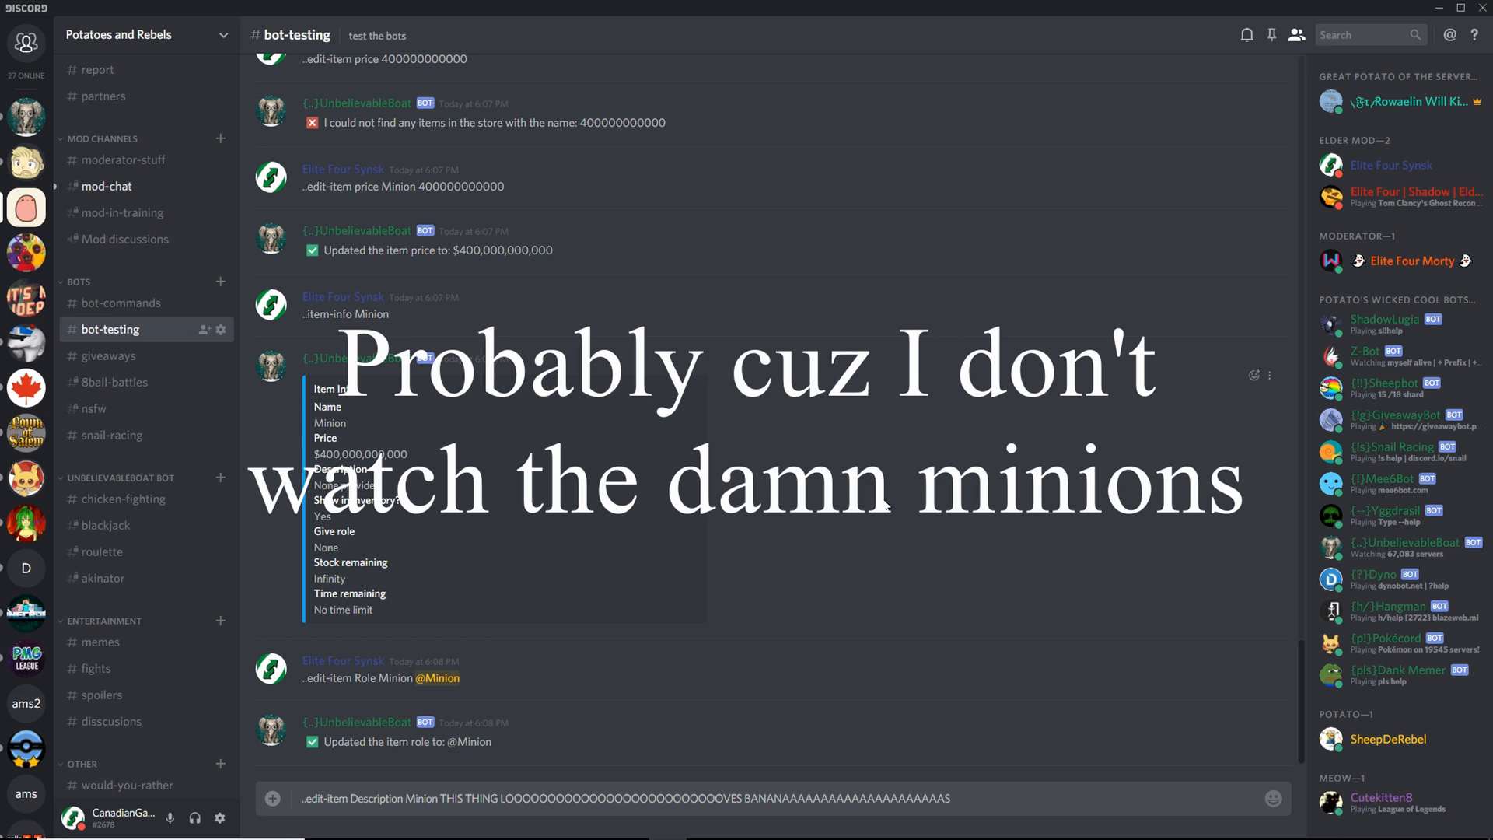
key("Return")
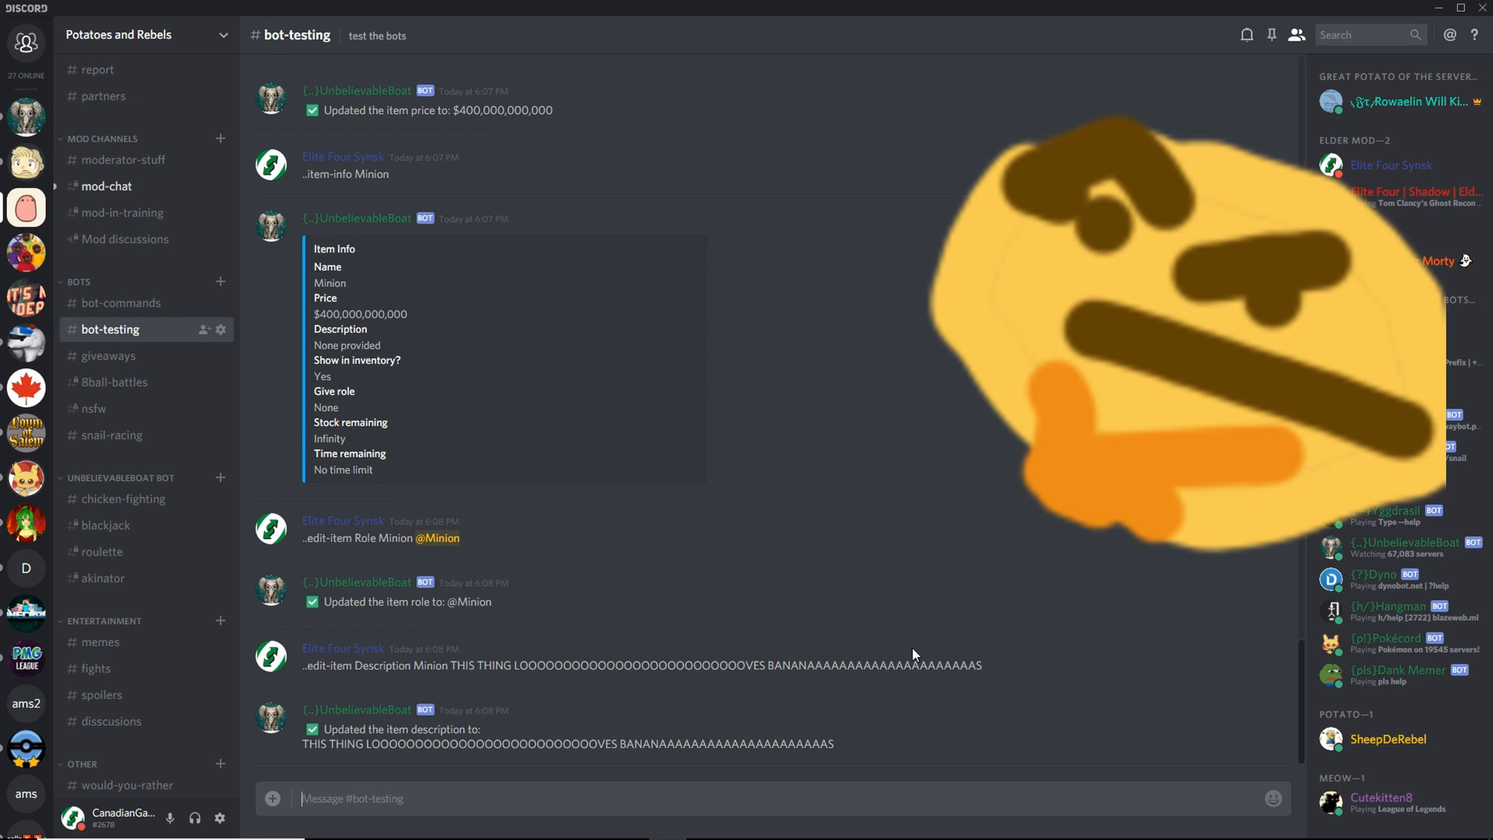
- Resend the Minion description command with a banana emoji before and after the "THIS THING LOOO…VES BANANAAA…S" text
left_click_drag(1037, 655, 295, 665)
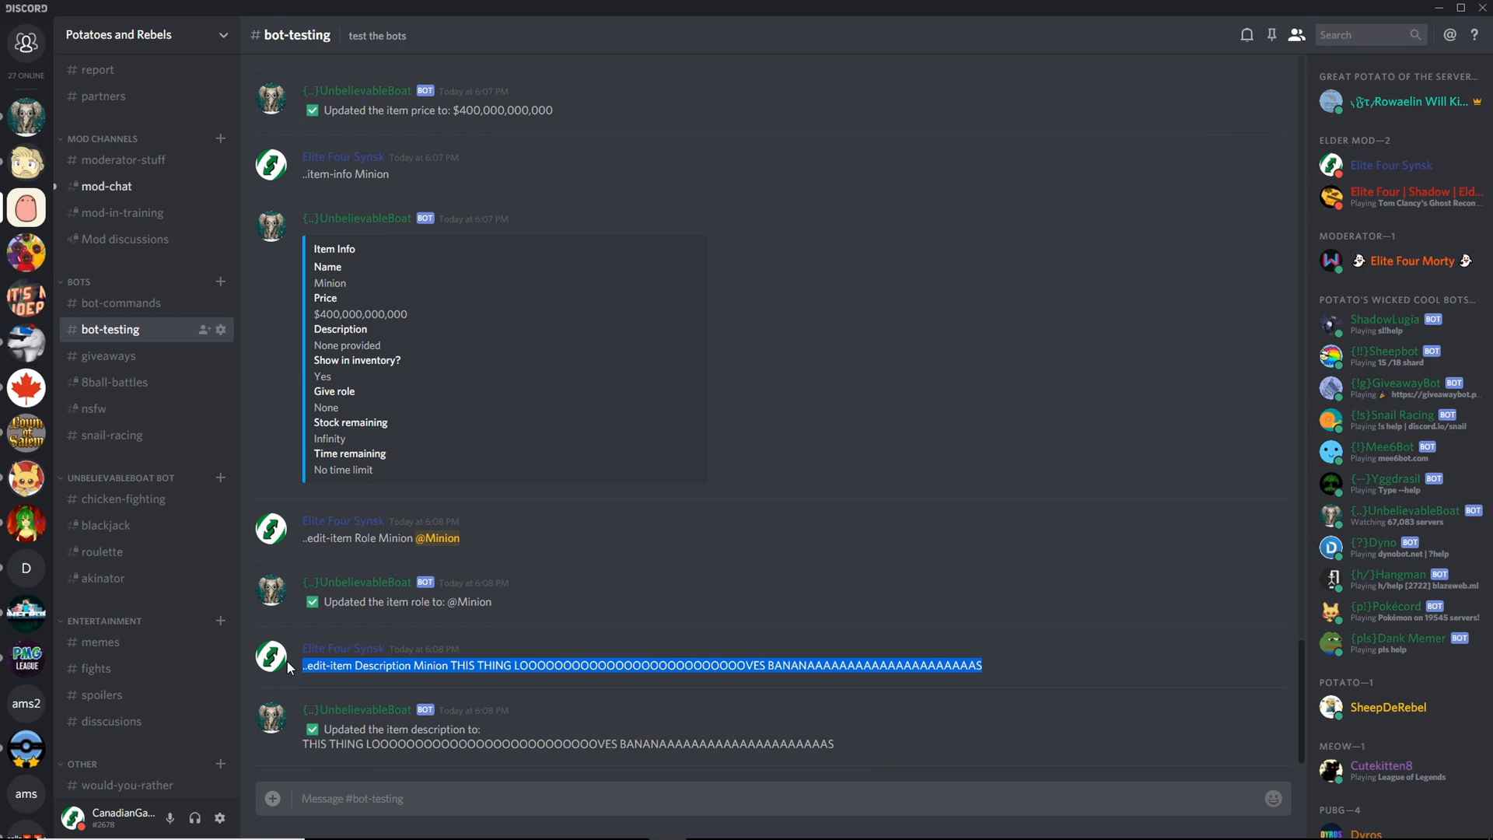
key("ctrl+c")
left_click(529, 787)
key("ctrl+v")
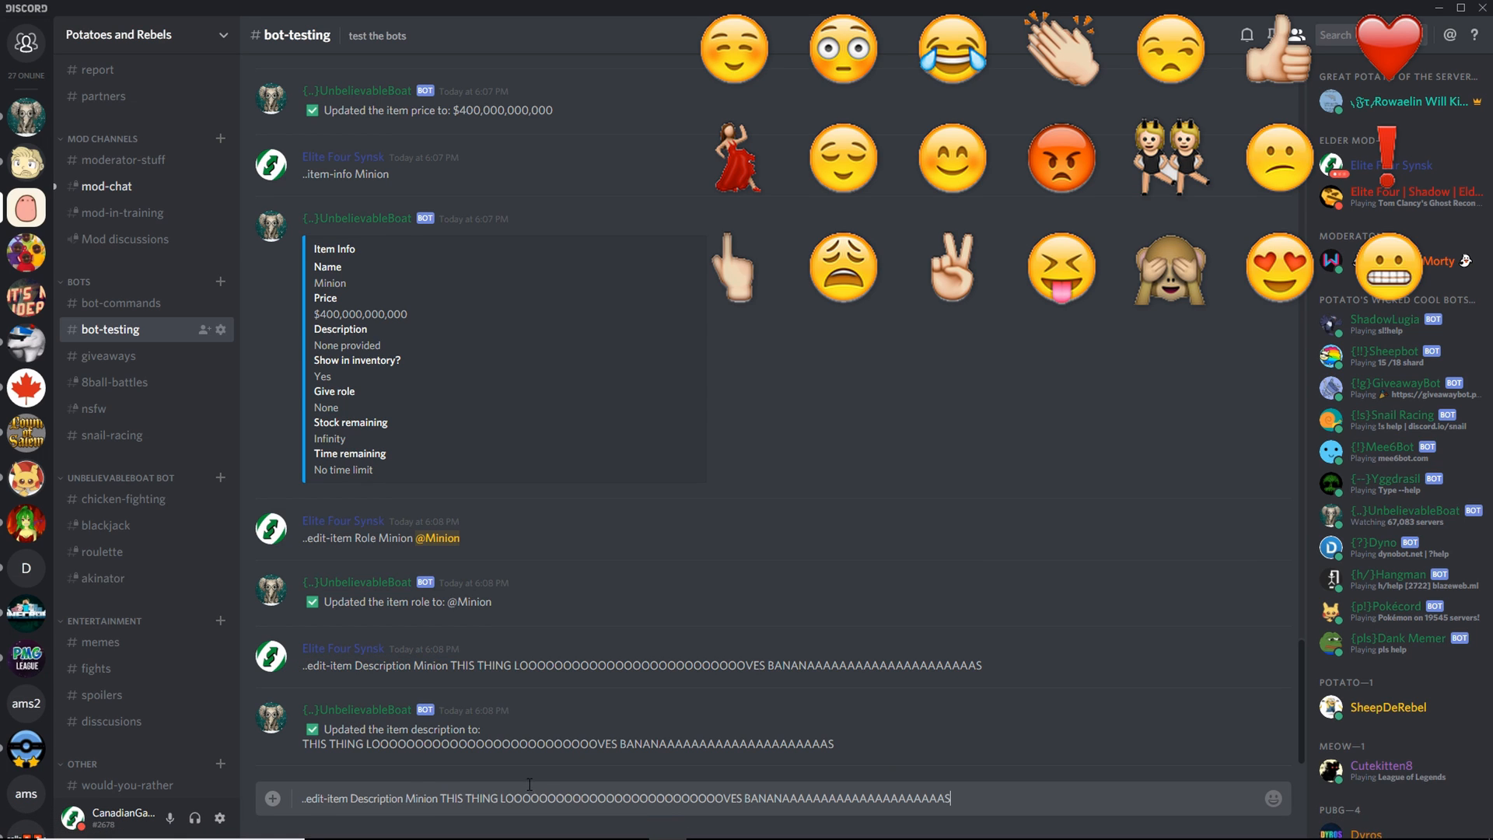
left_click(1273, 799)
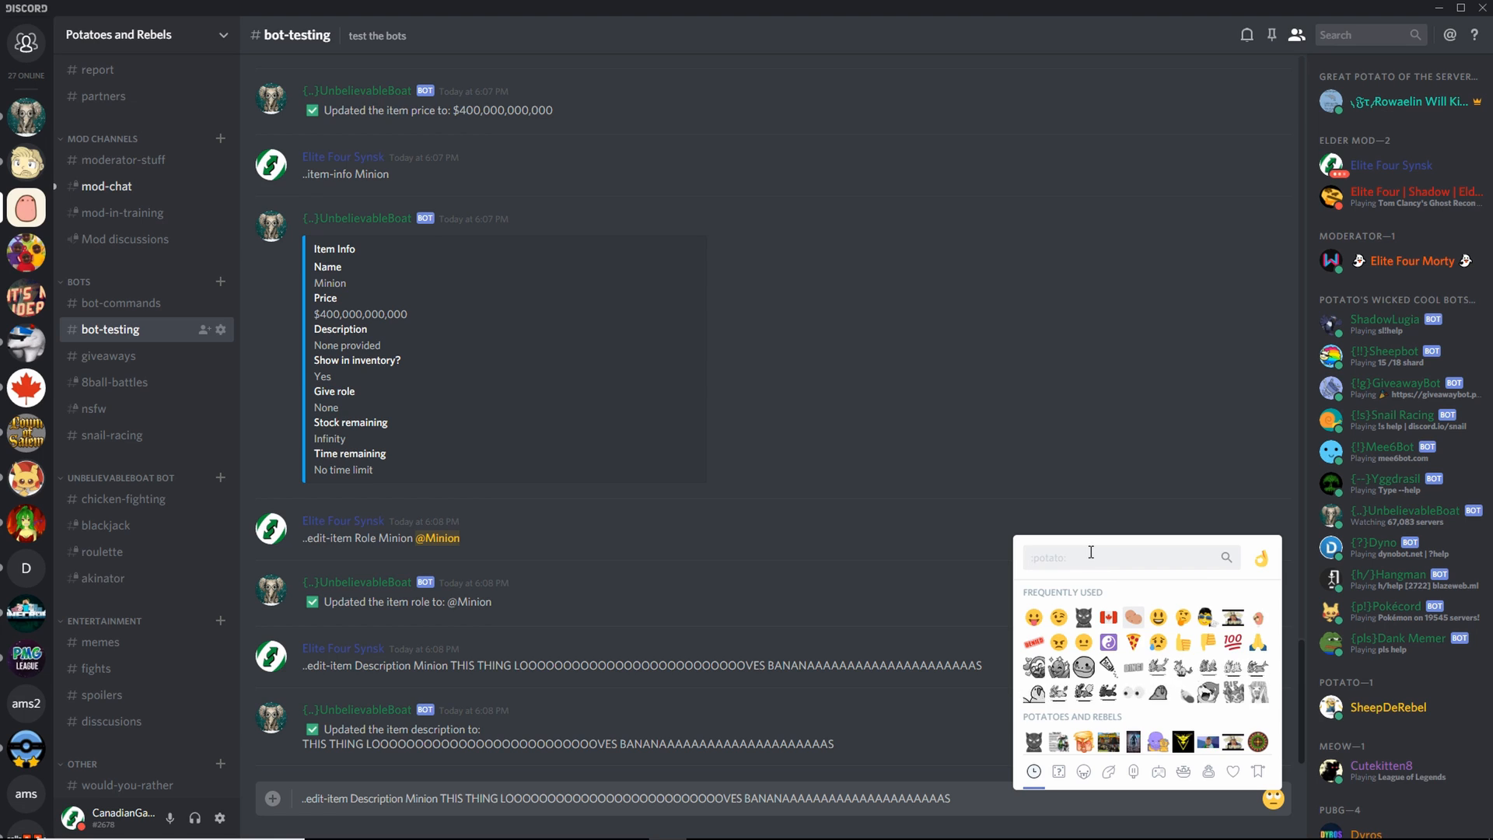
type("bana")
left_click(1033, 597)
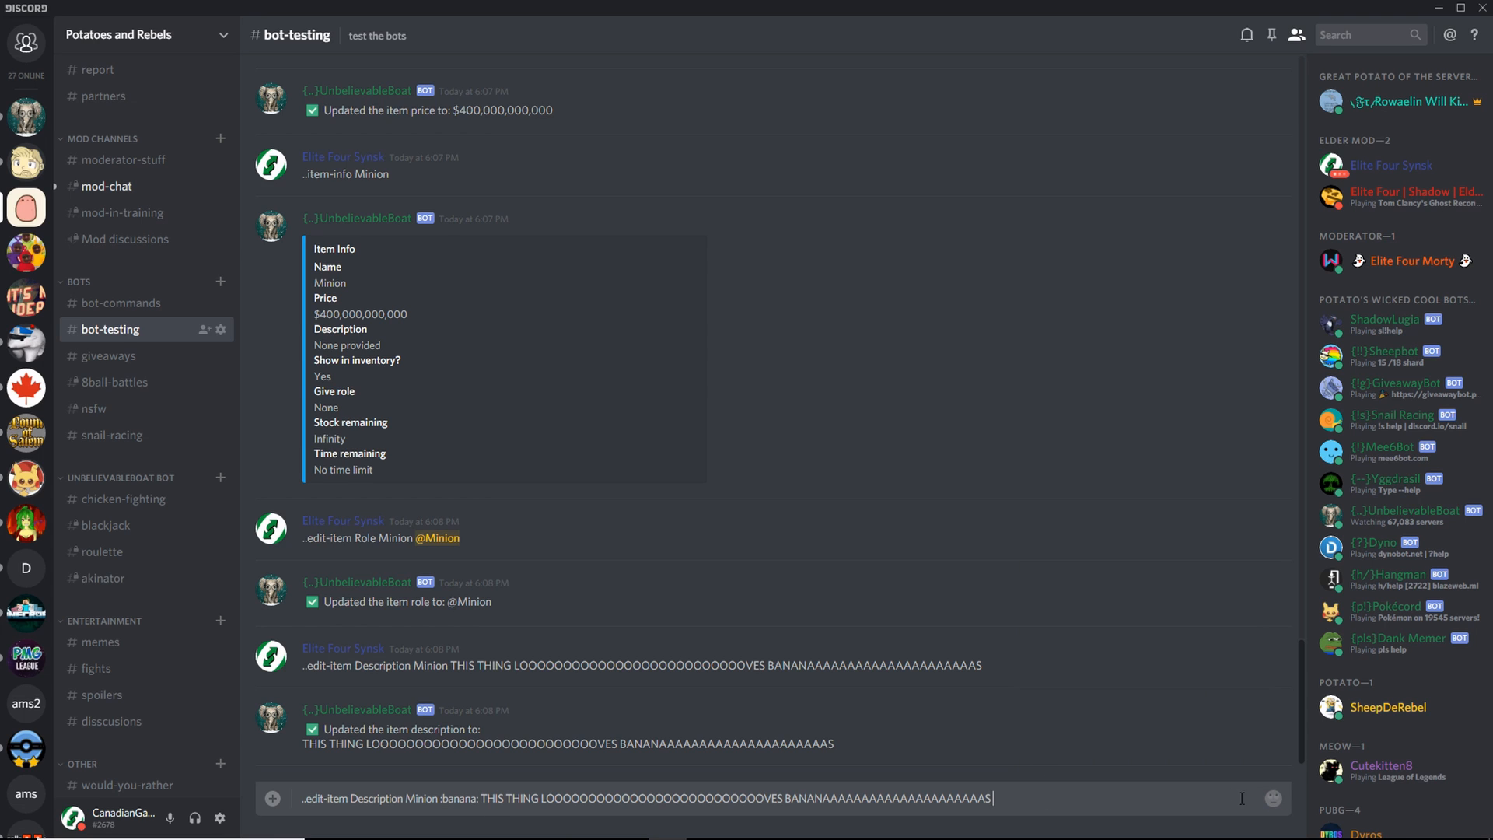
left_click(1273, 799)
type("bana")
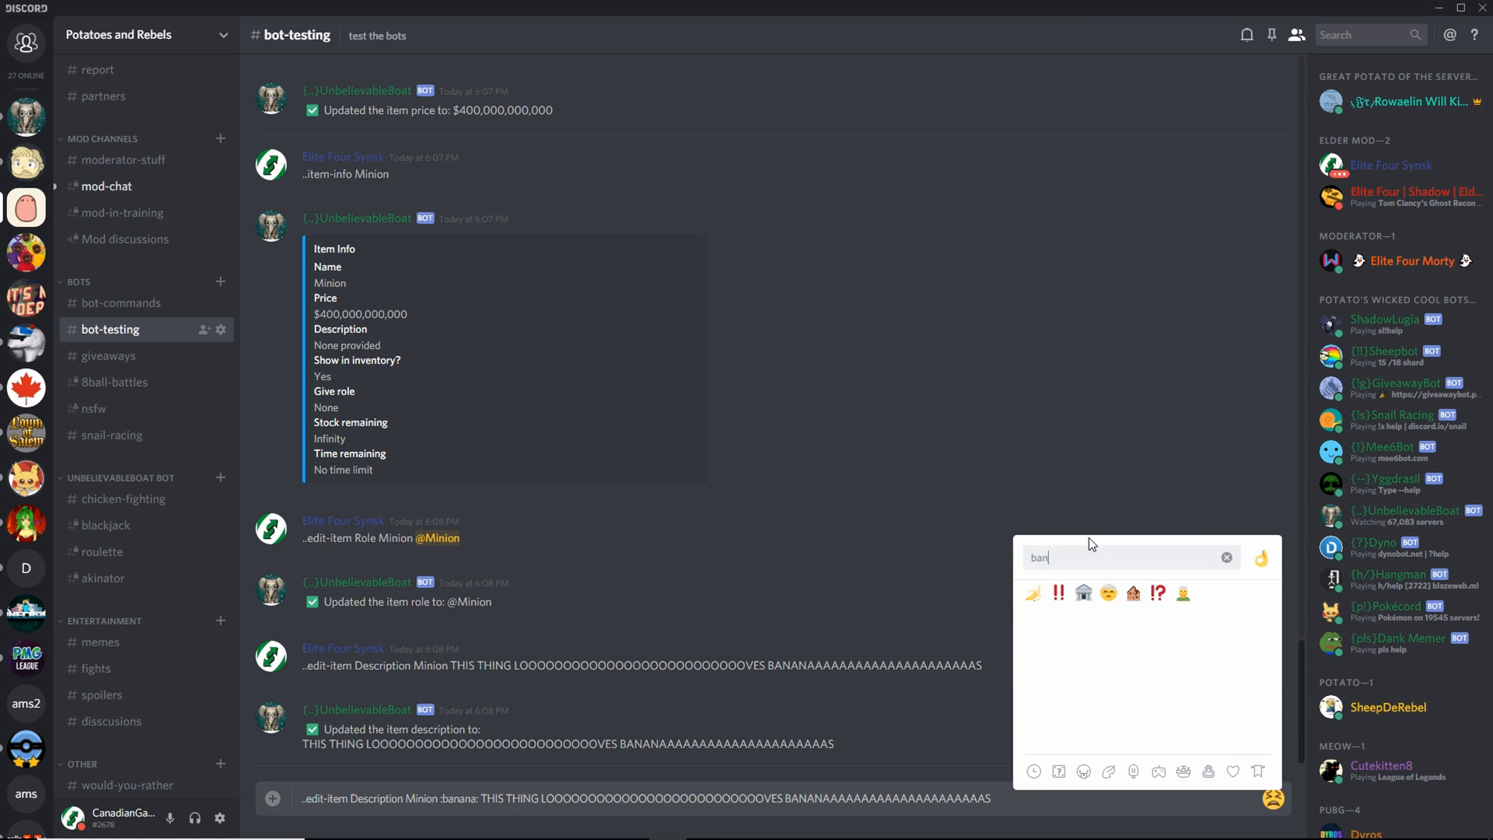
left_click(1034, 595)
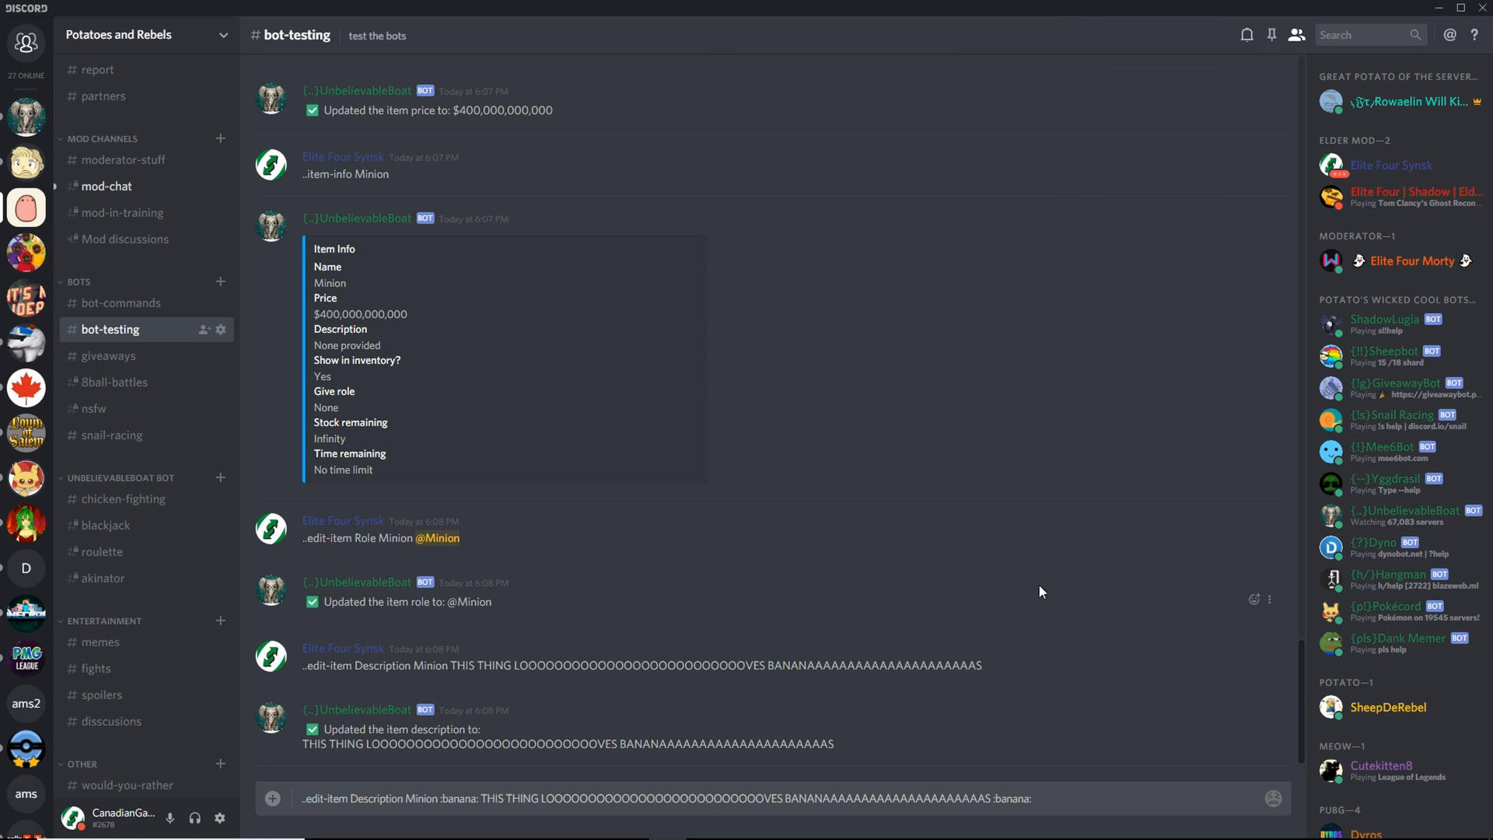
key("Return")
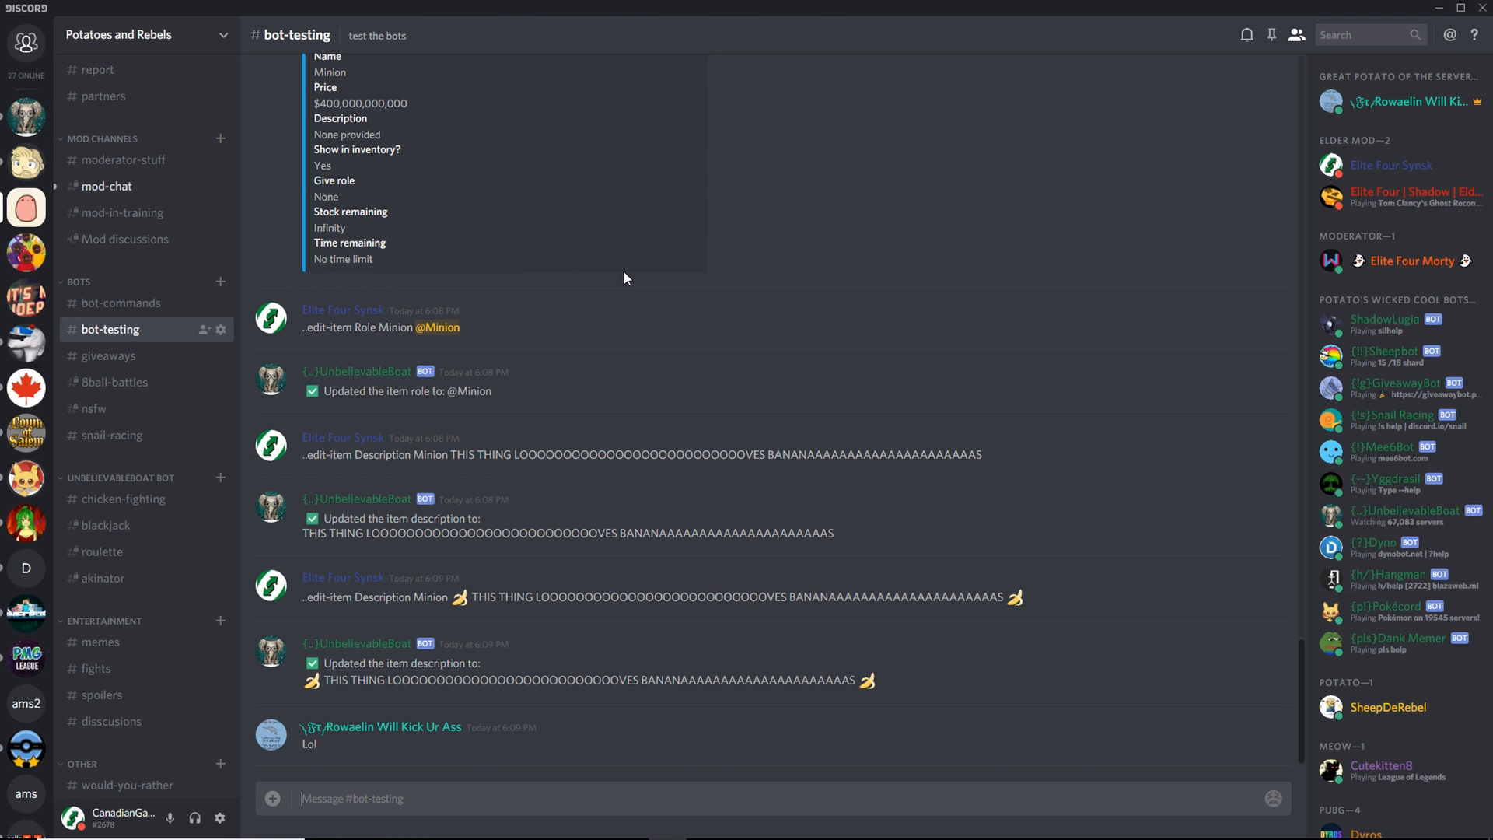
- Request the item's details with "..item-info Minion" and review them alongside the store listing above
type("..item-in")
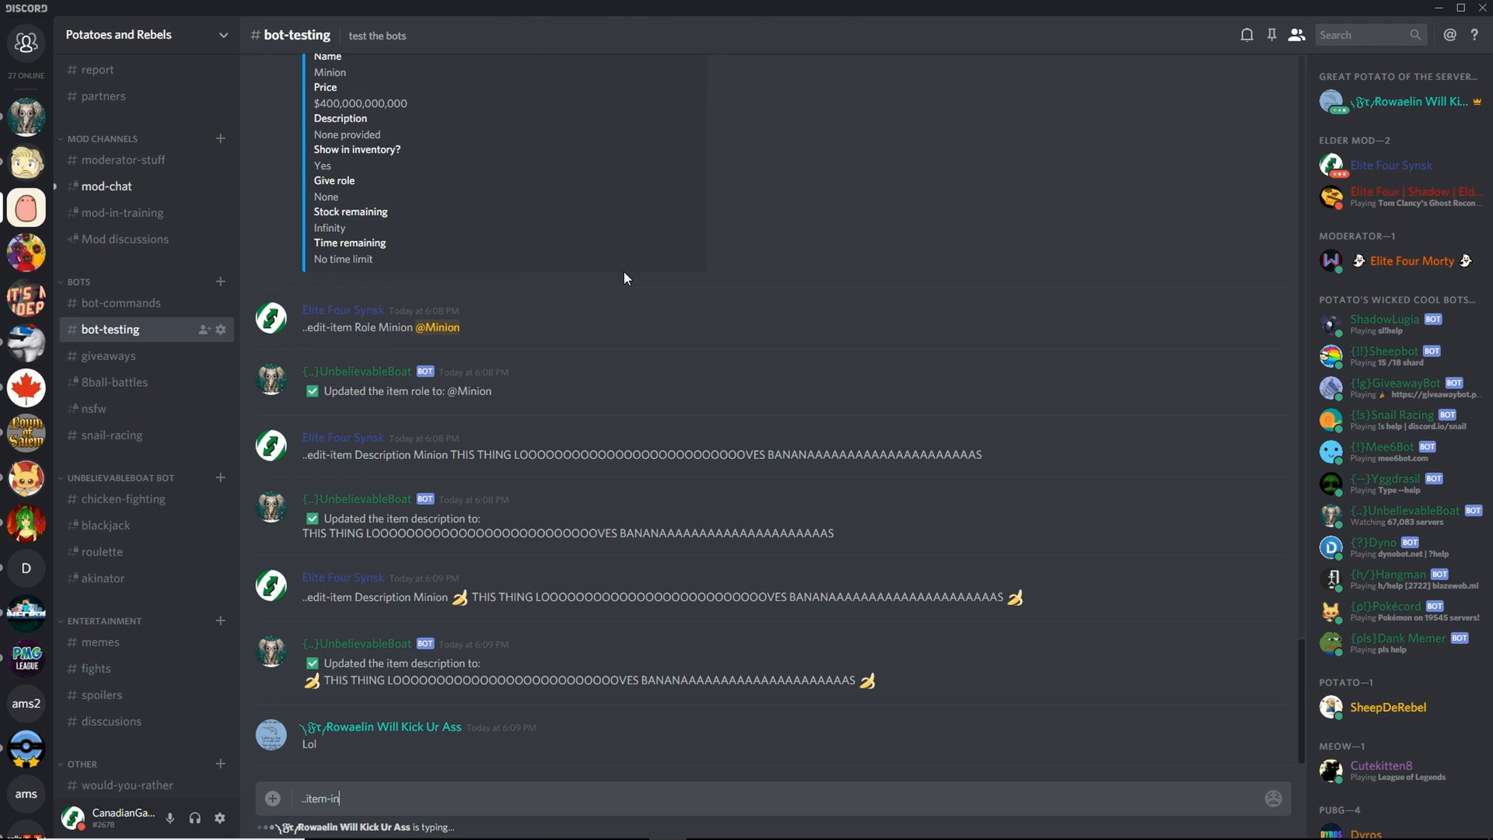
type("fo Minion")
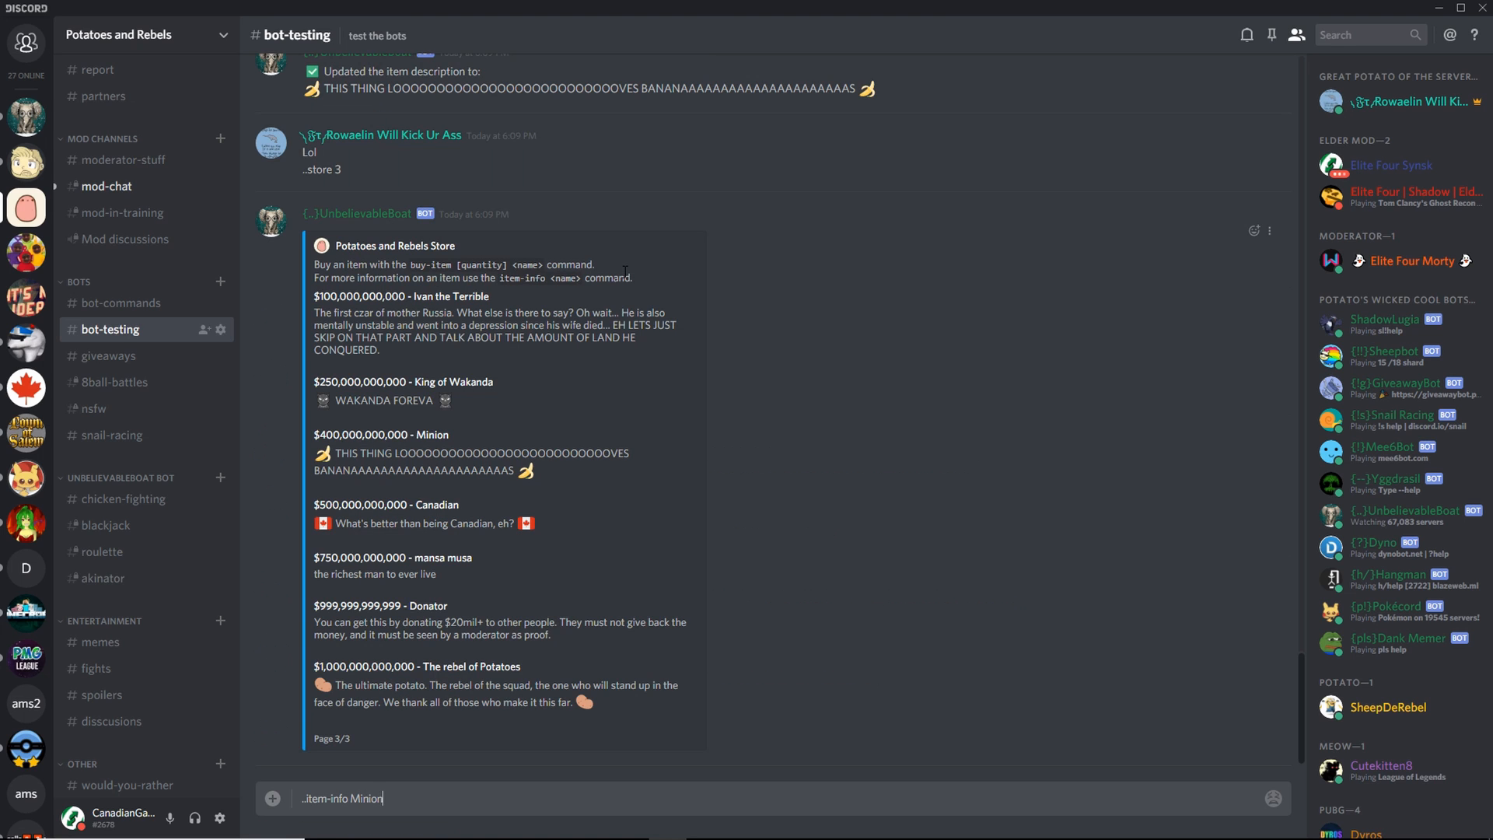
key("Return")
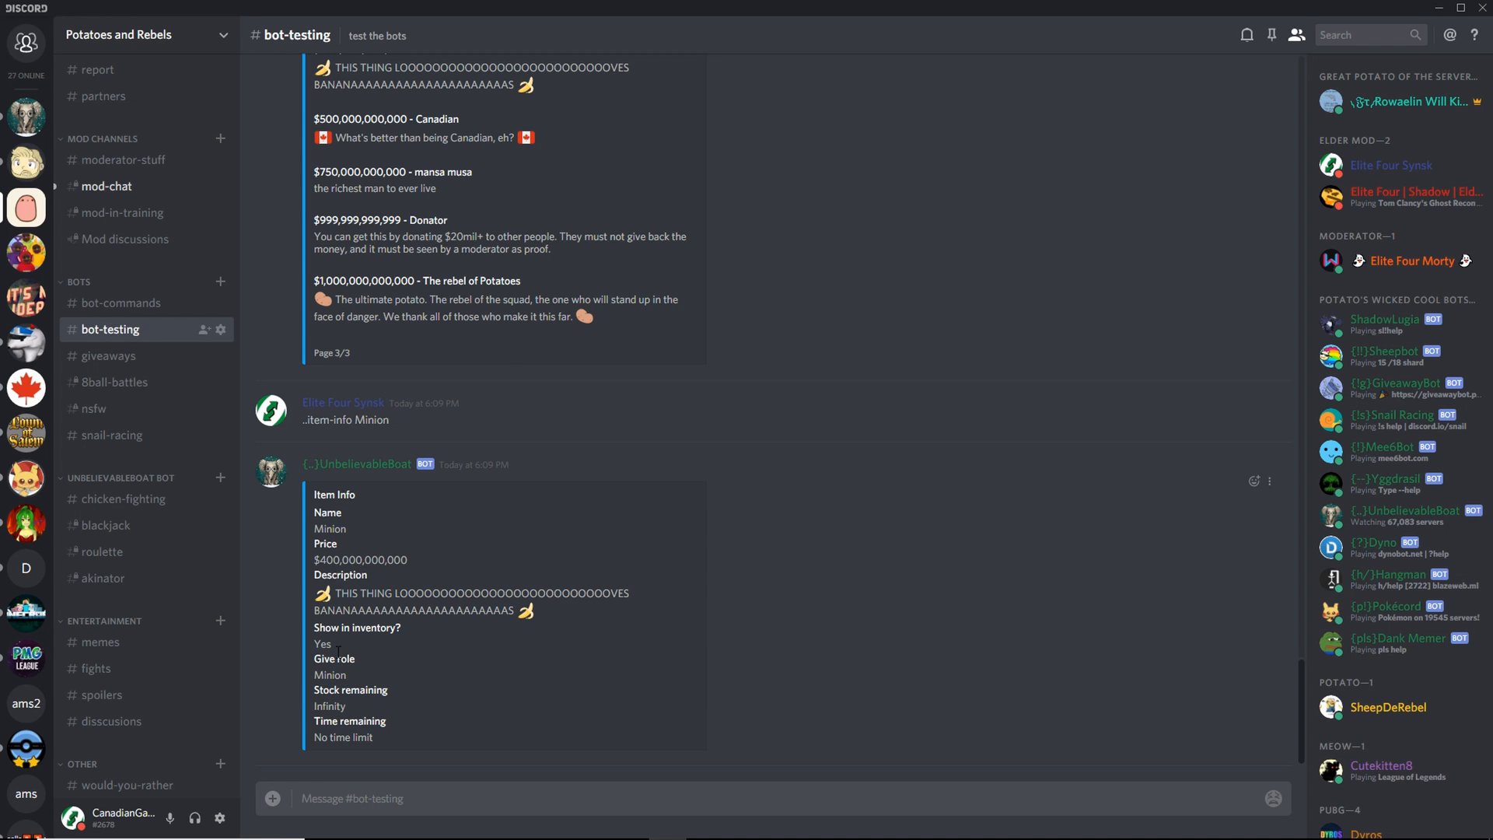
scroll(539, 538, "up", 3)
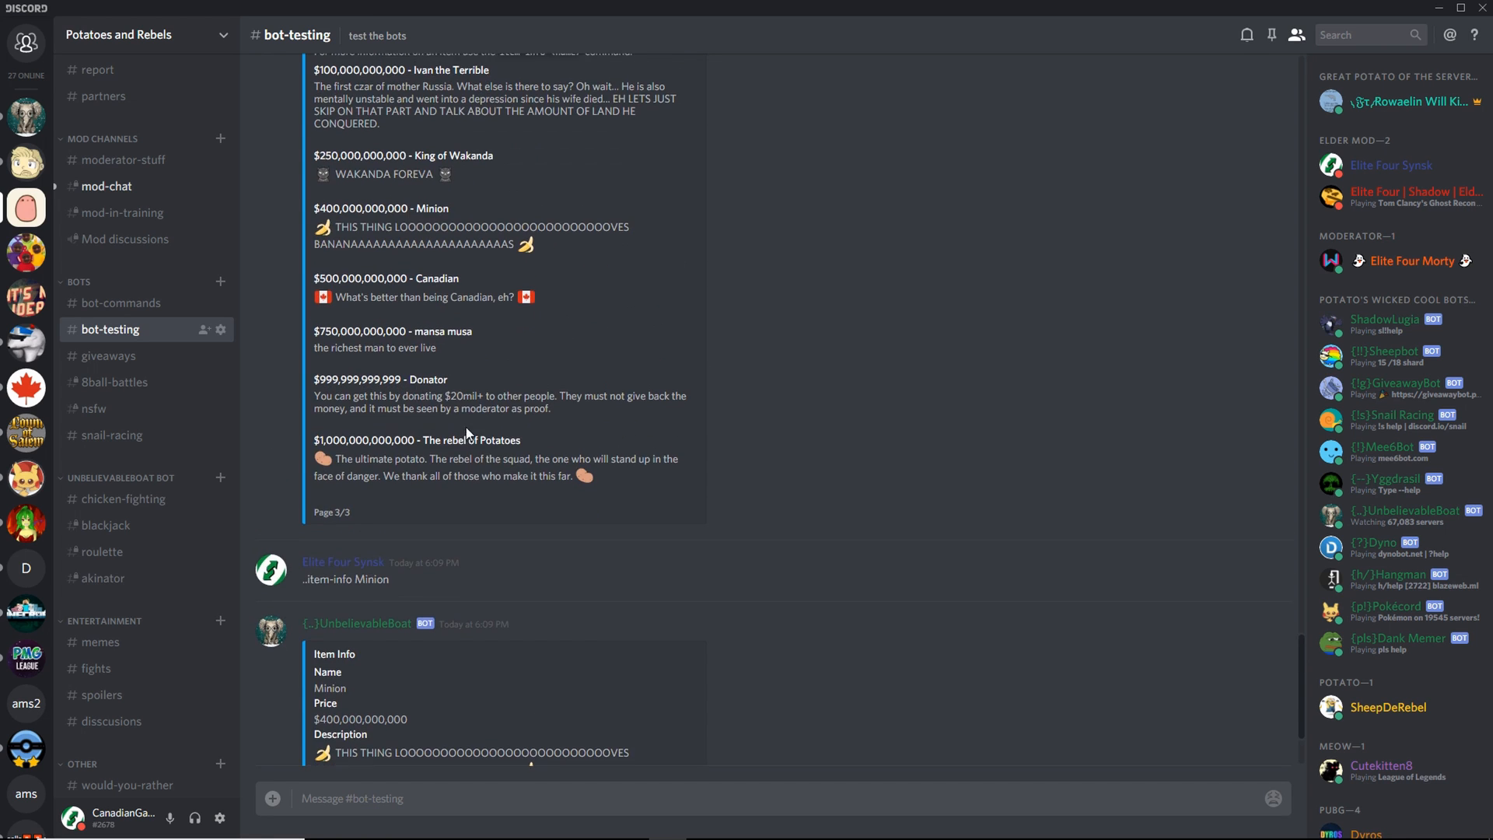
scroll(482, 426, "up", 3)
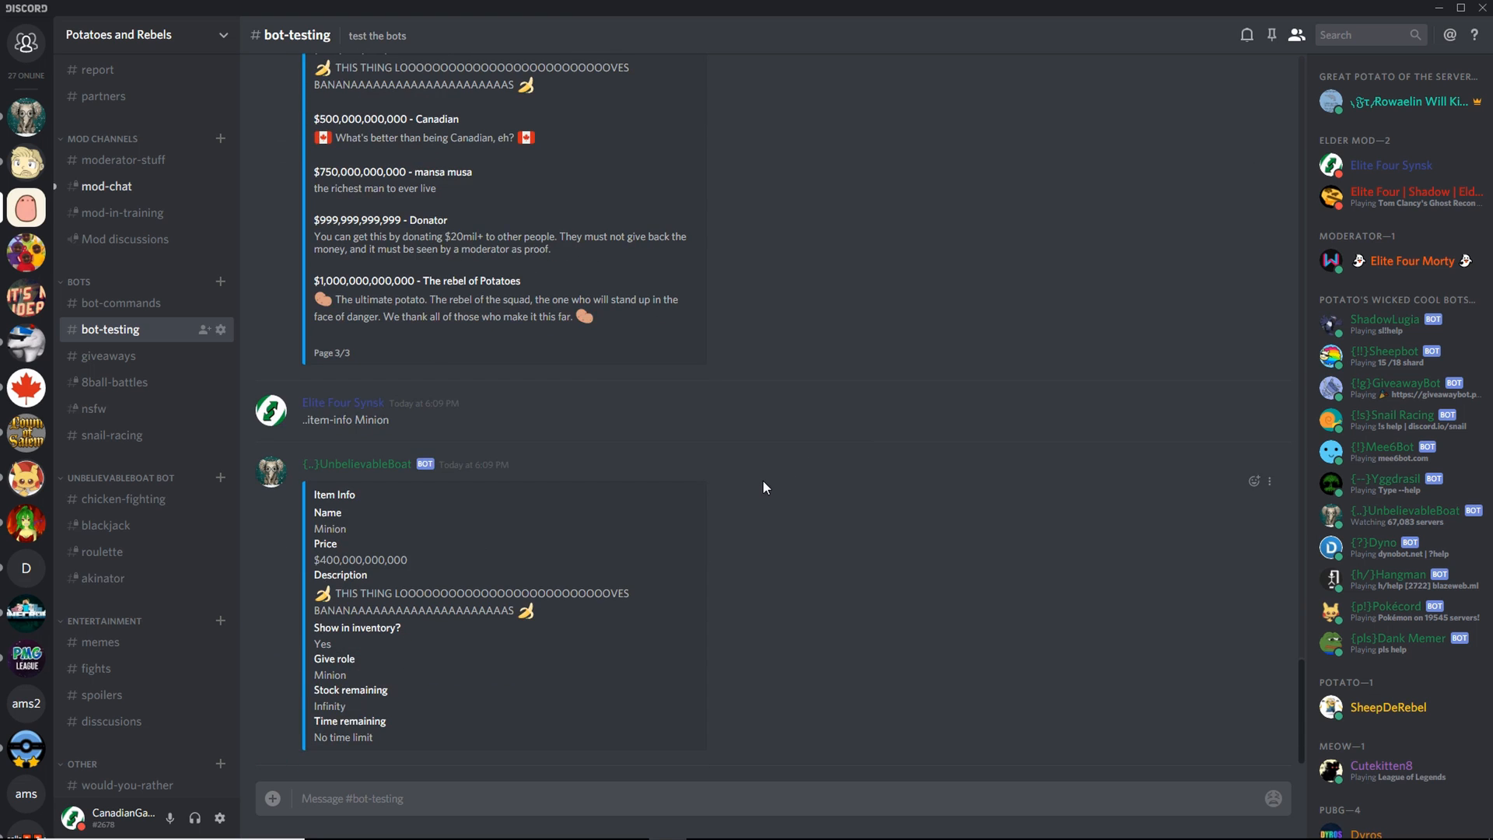
type("..role-income add @m")
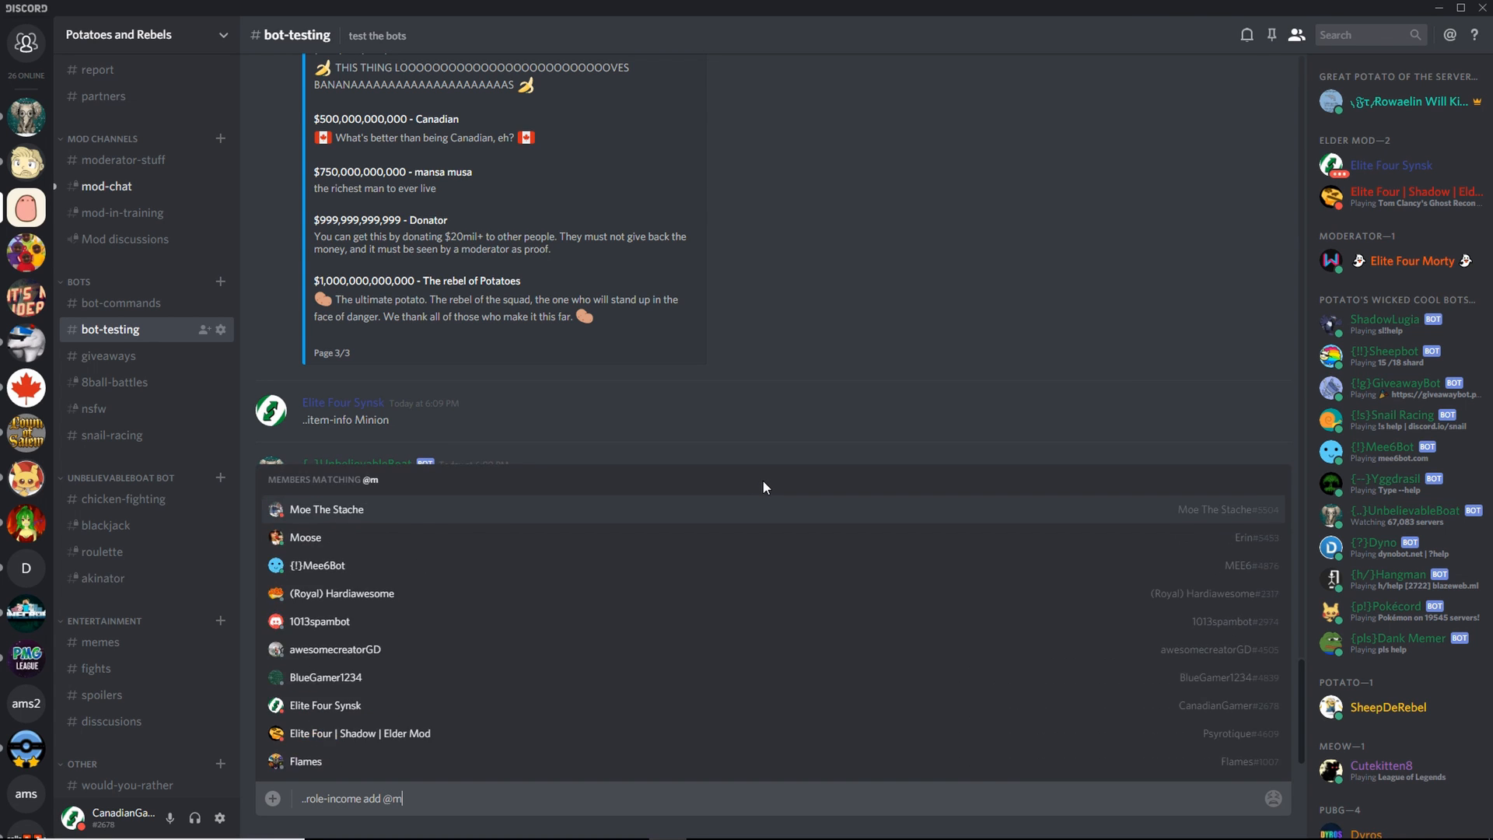
type("in")
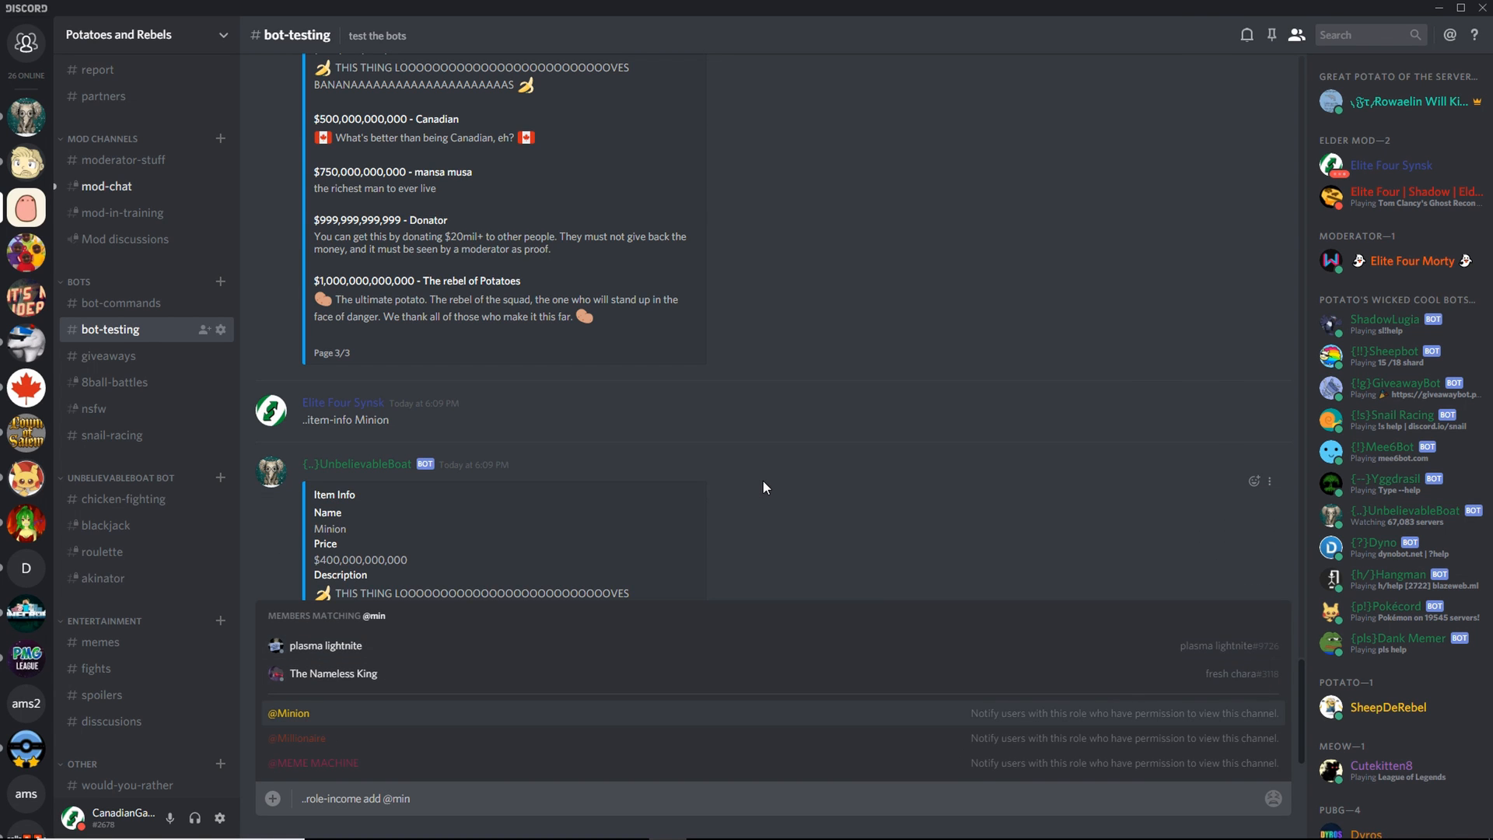
key("Tab")
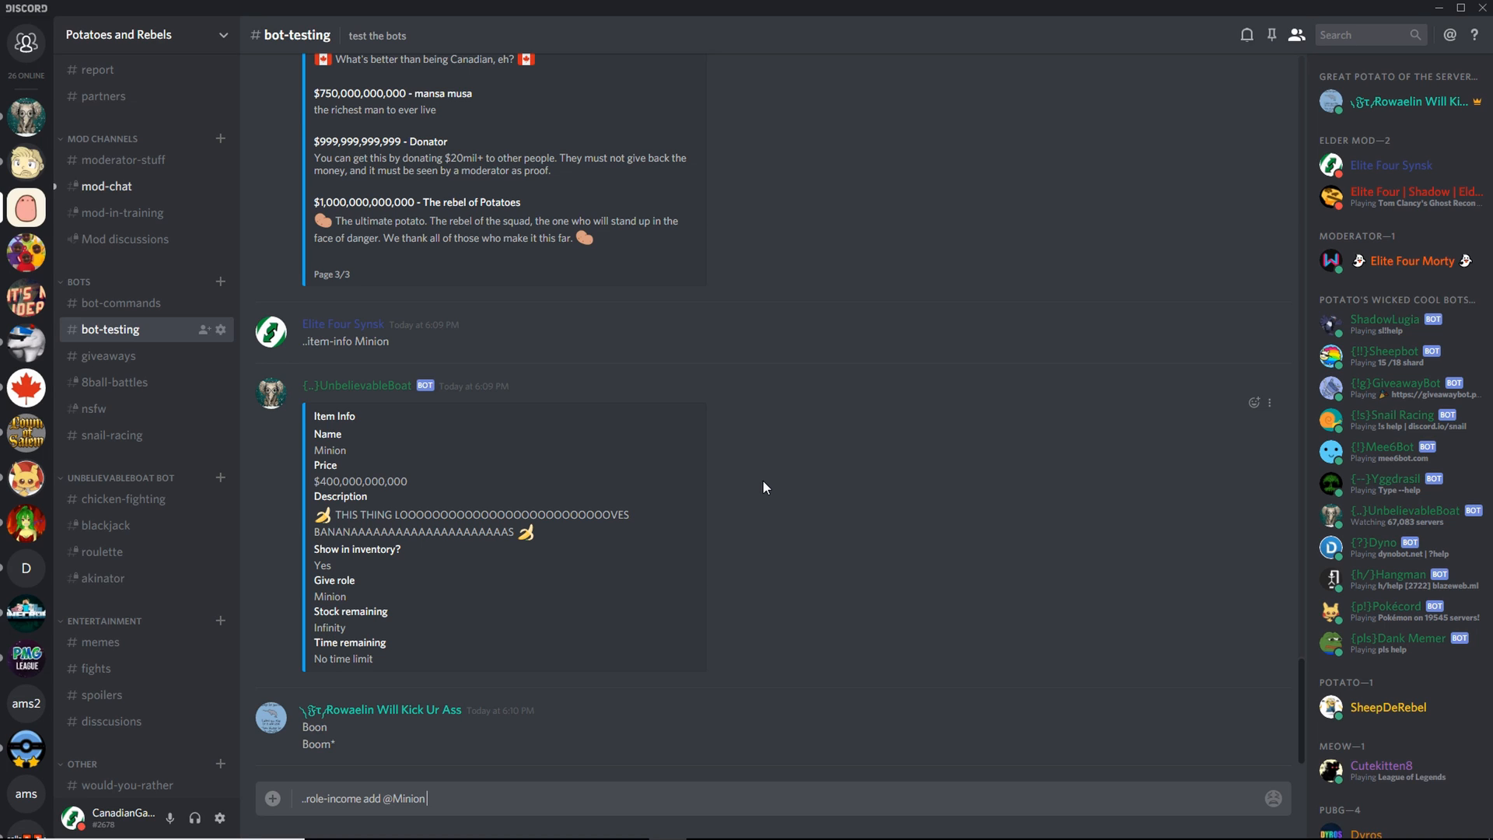
type("30000000000 1h")
double_click(509, 798)
left_click(535, 798)
key("BackSpace")
type("5m")
key("BackSpace")
key("BackSpace")
type("1h")
double_click(507, 798)
left_click(538, 802)
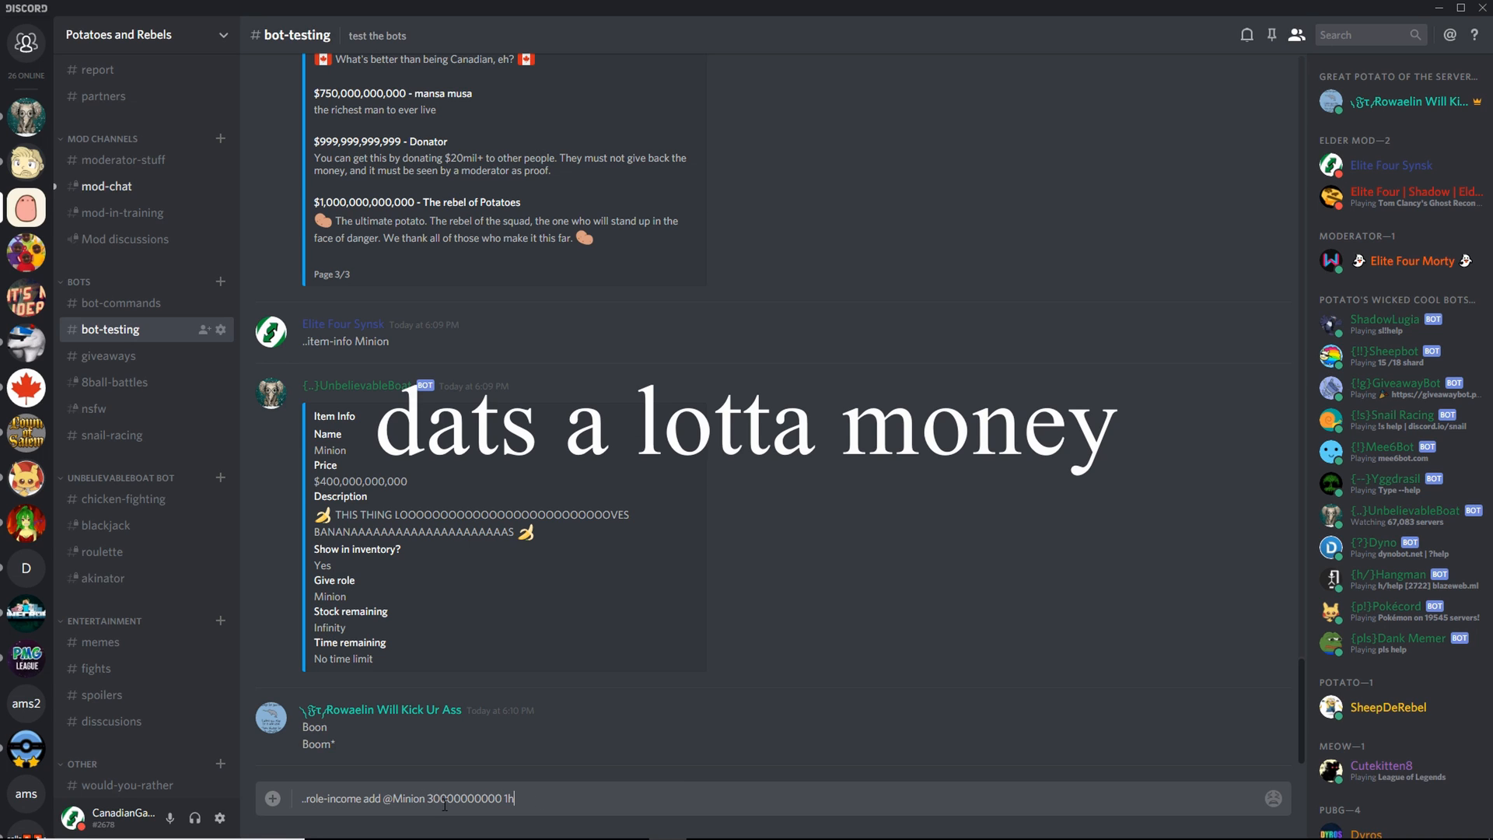
key("Return")
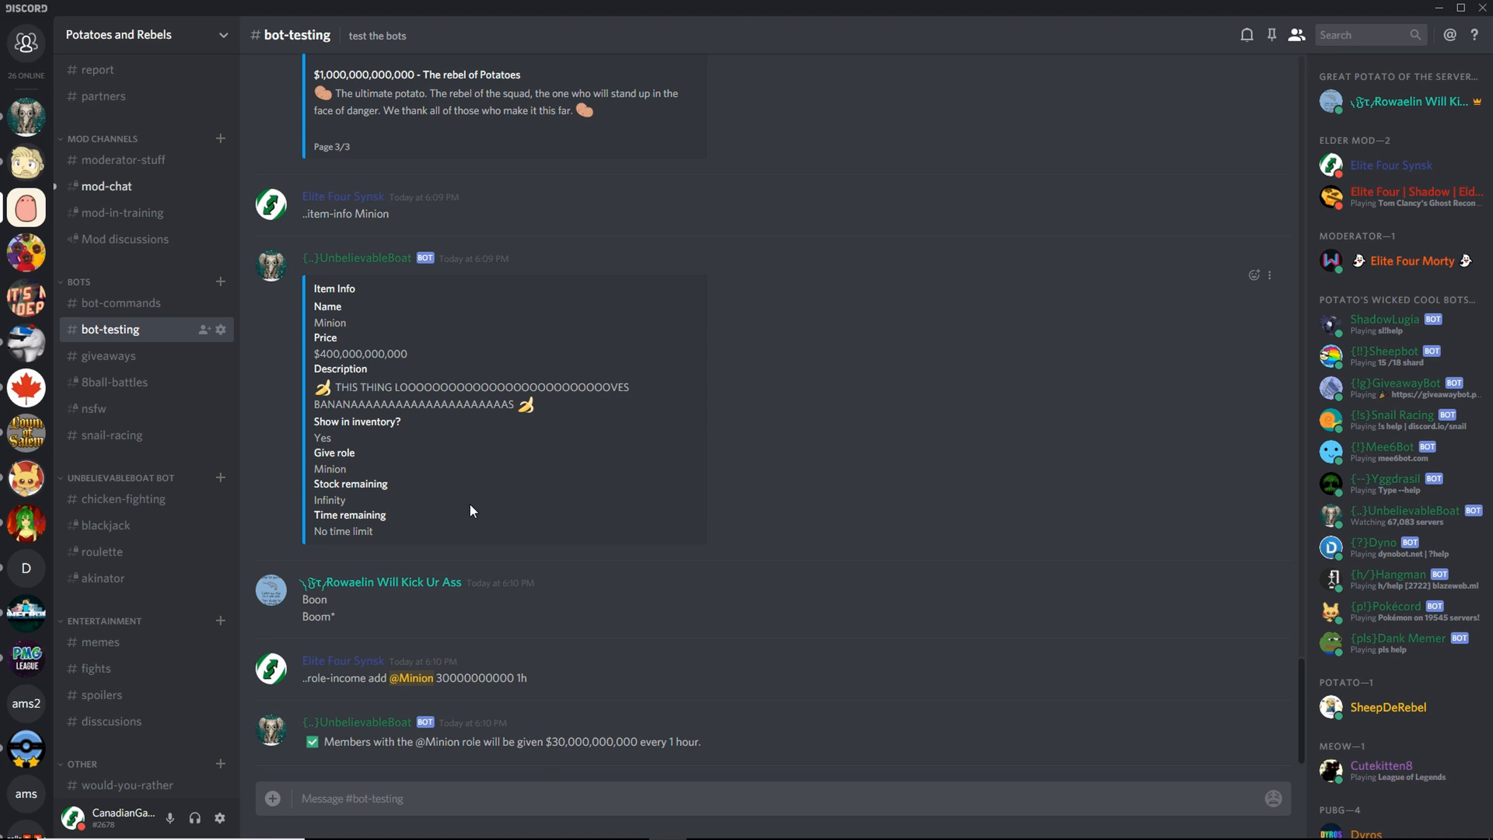
- Send "..edit-item Stock Minion 10" and "..edit-item reply Minion You now love bananas in the same way a minion would!"
type("..edit-item Stock Minion 10")
key("Return")
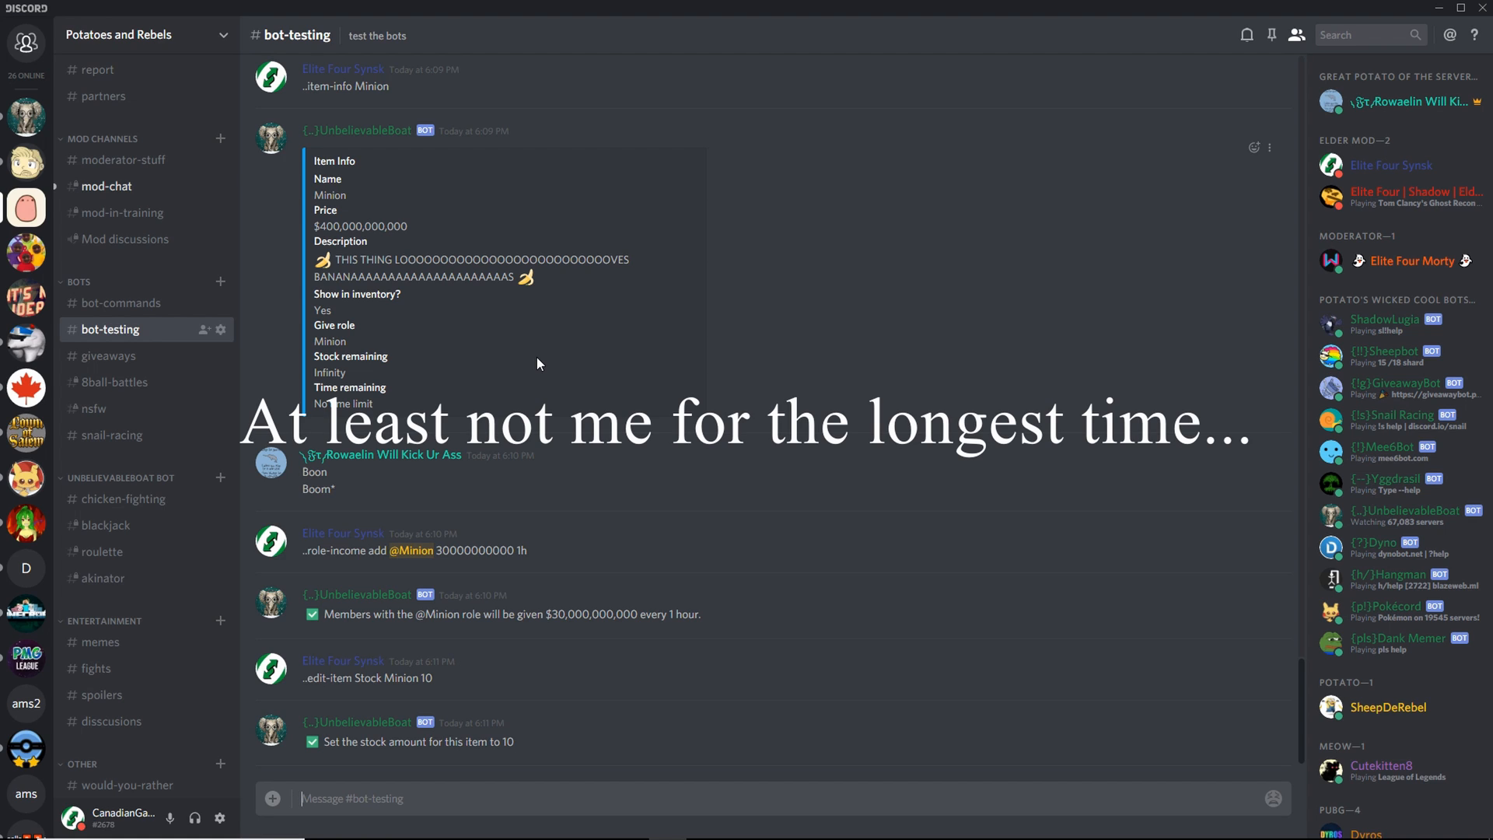
type("..edi")
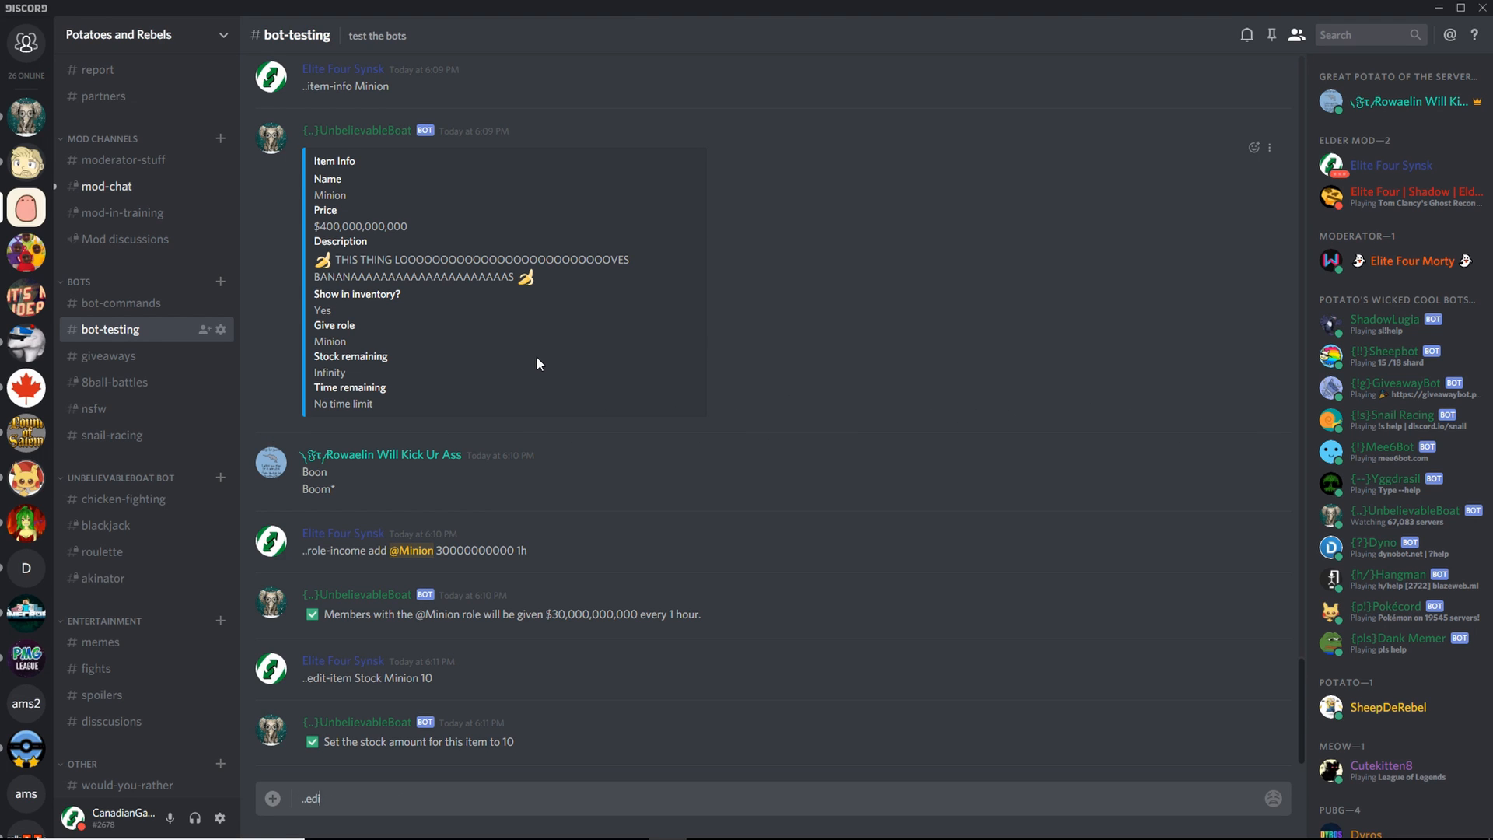
type("t-item reply Minion")
type("You now love bananas in")
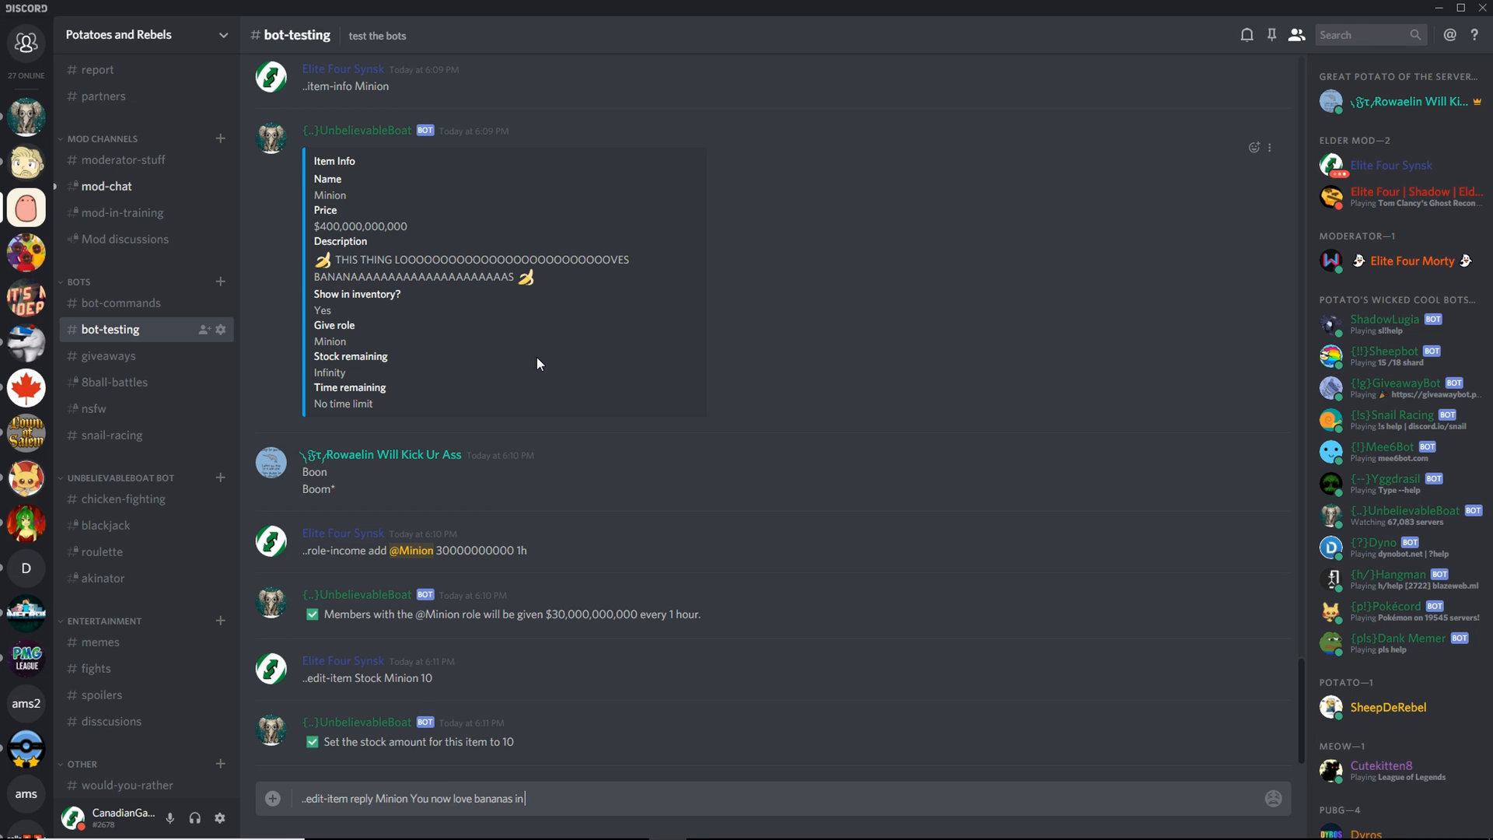
type(" the same way a minion would!")
key("Return")
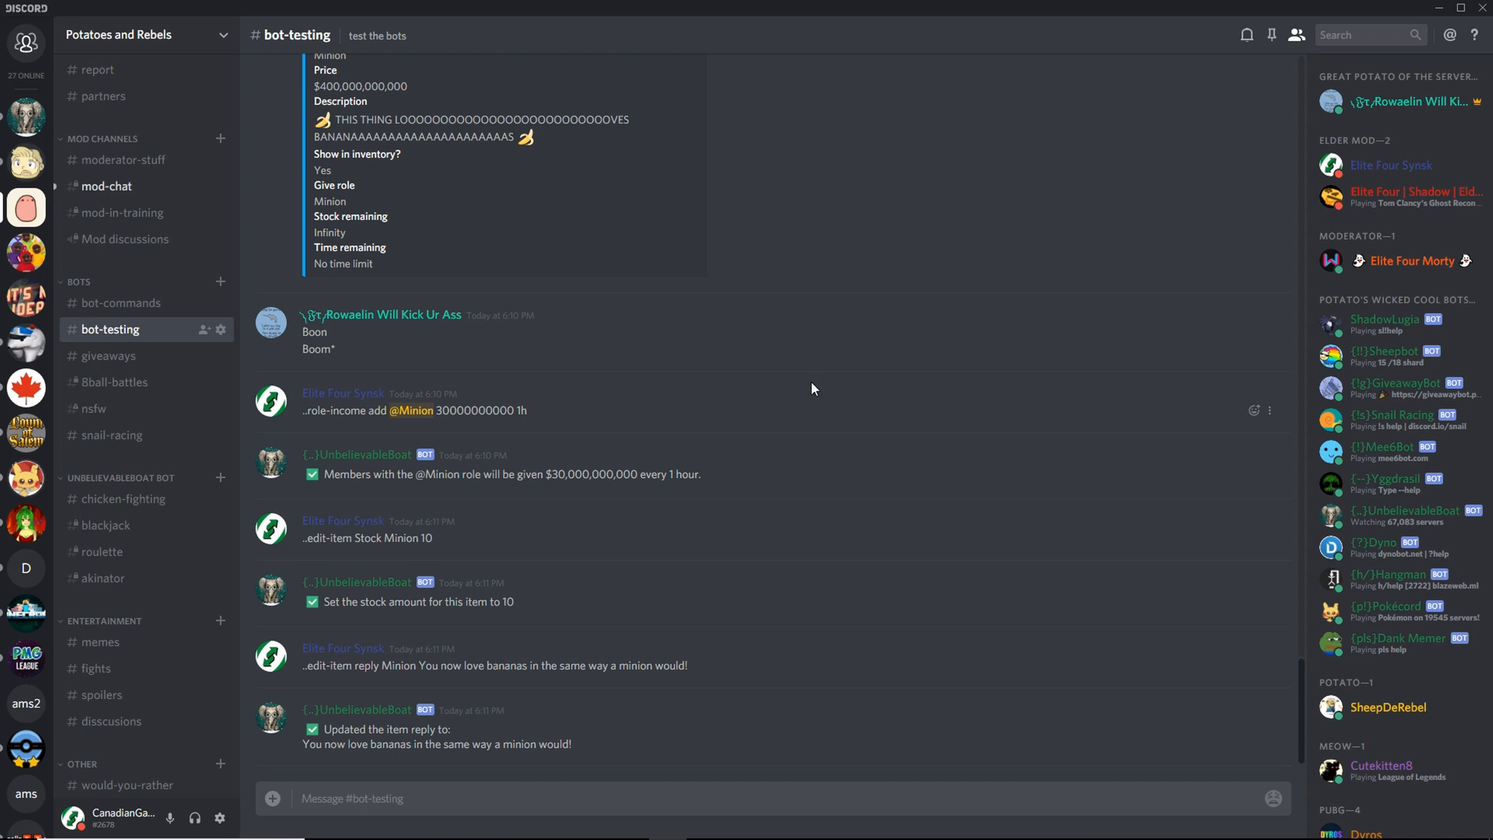
- Switch to the UnbelievaBoat commands page in Chrome and examine the role-income and set-cooldown commands in the Income section
scroll(703, 447, "up", 2)
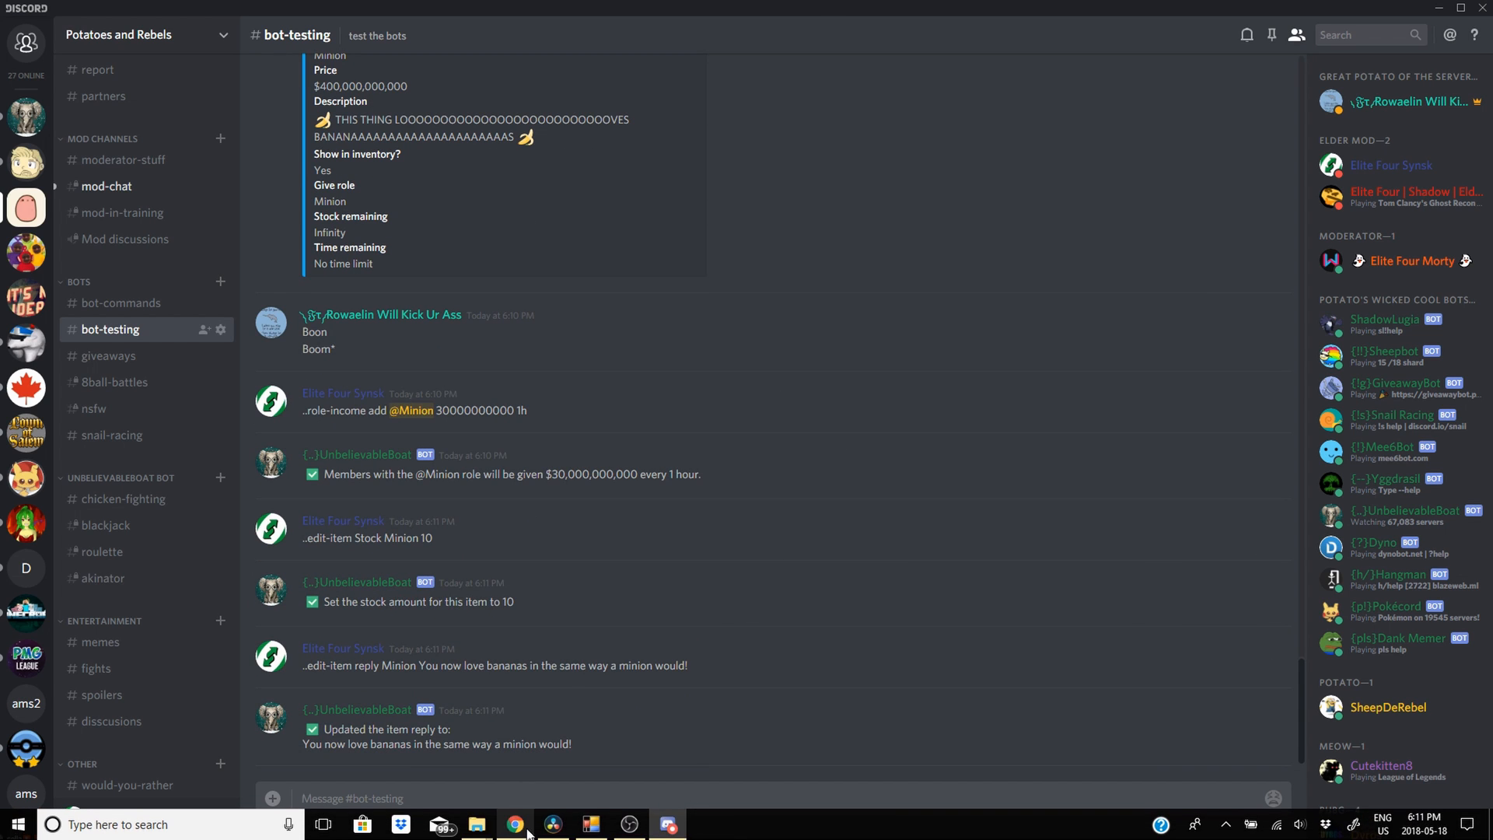
left_click(517, 823)
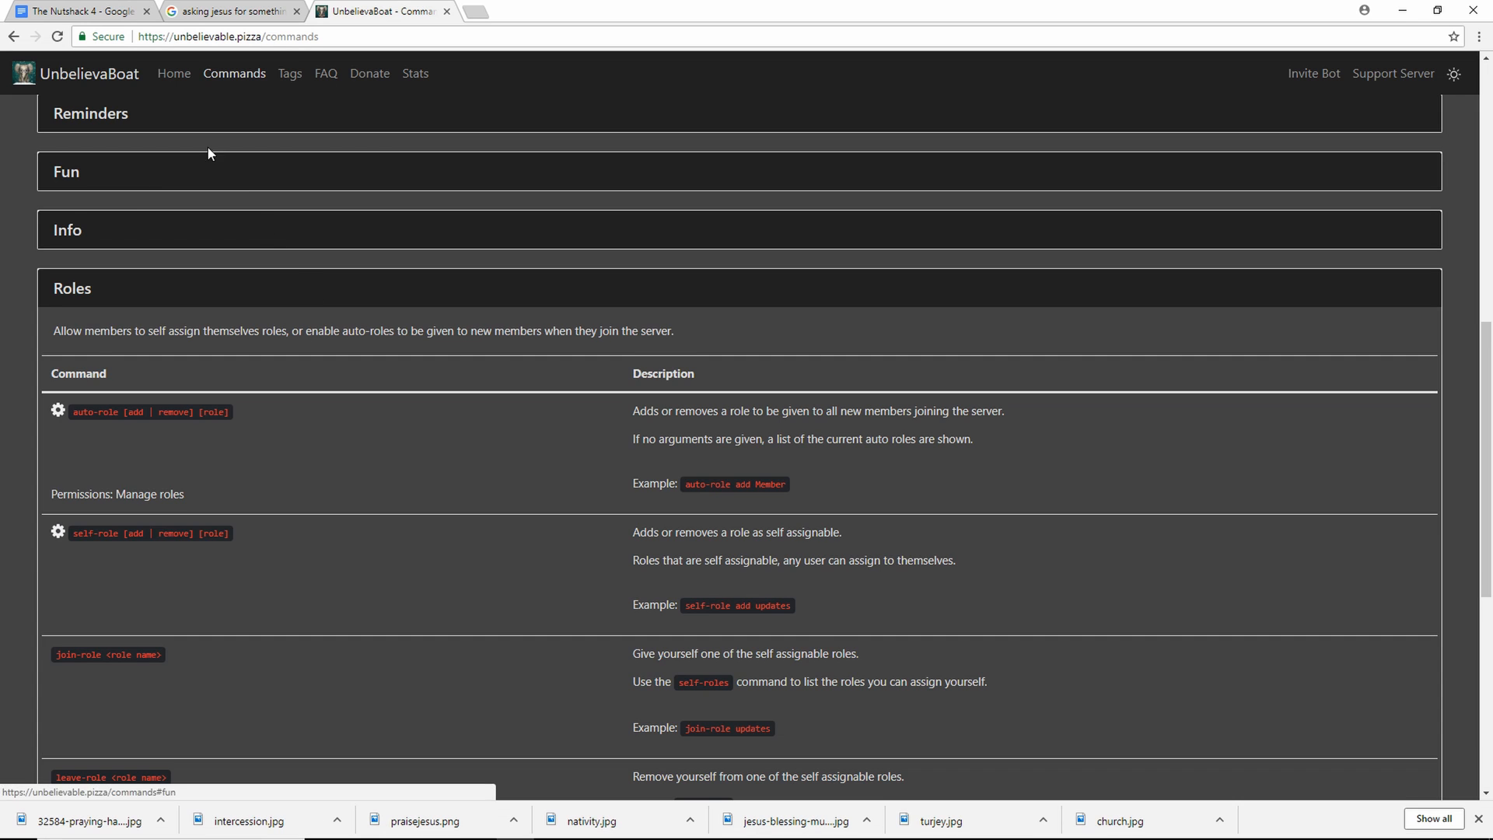
scroll(207, 144, "up", 1)
scroll(208, 134, "up", 8)
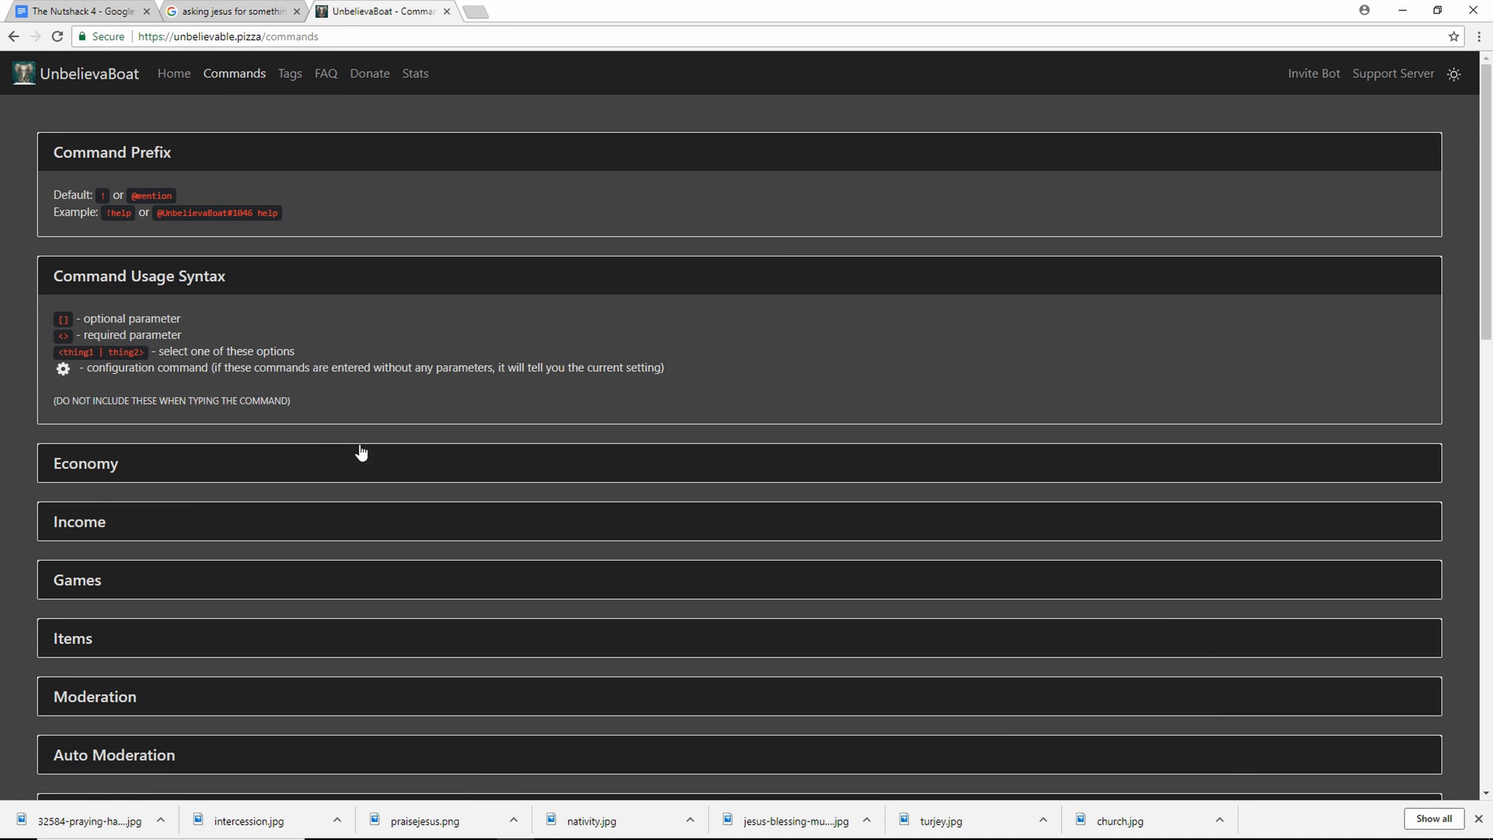
left_click(164, 523)
scroll(334, 545, "down", 1)
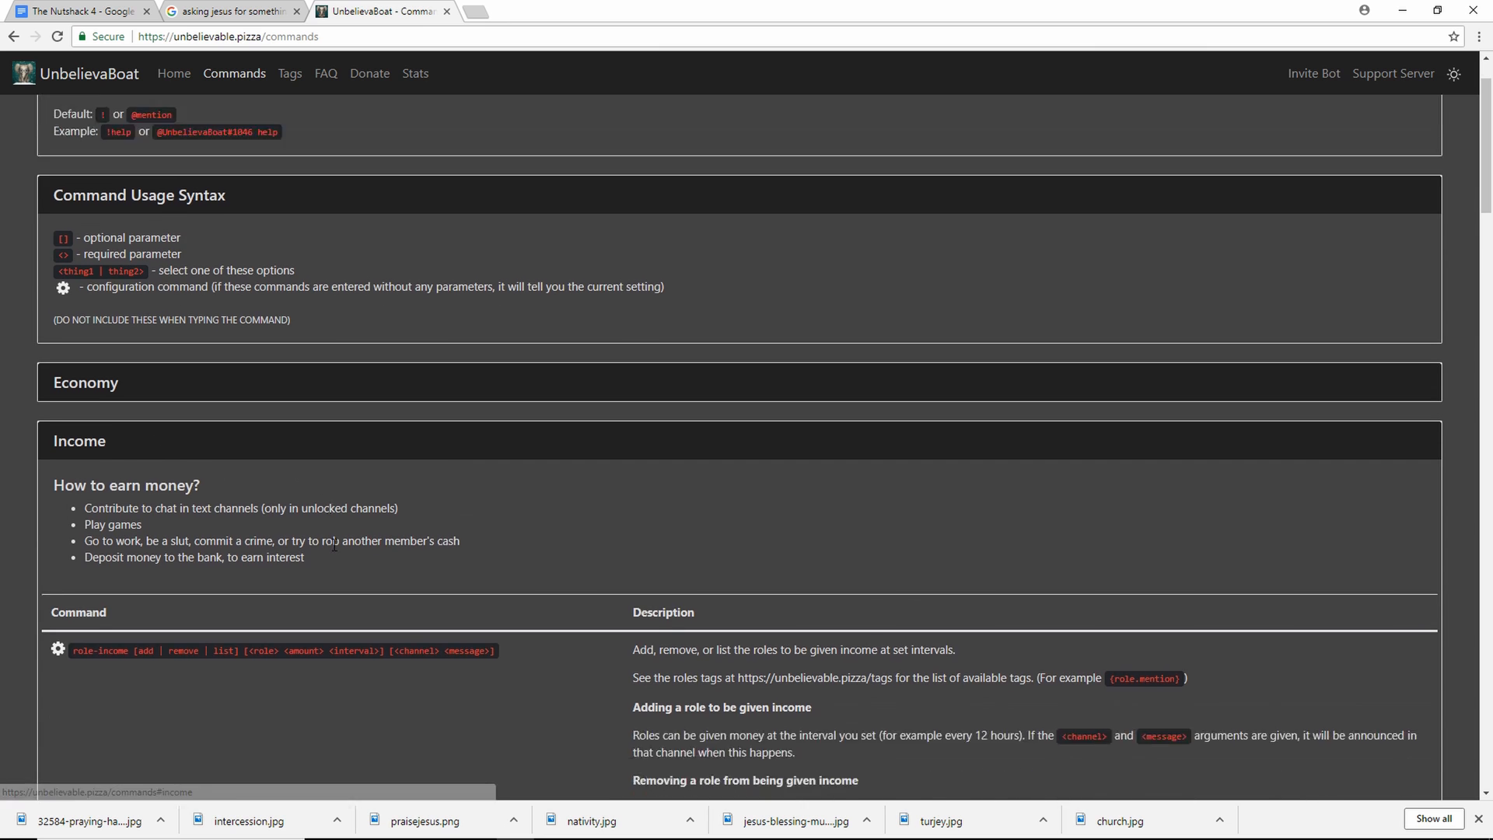
scroll(335, 544, "down", 2)
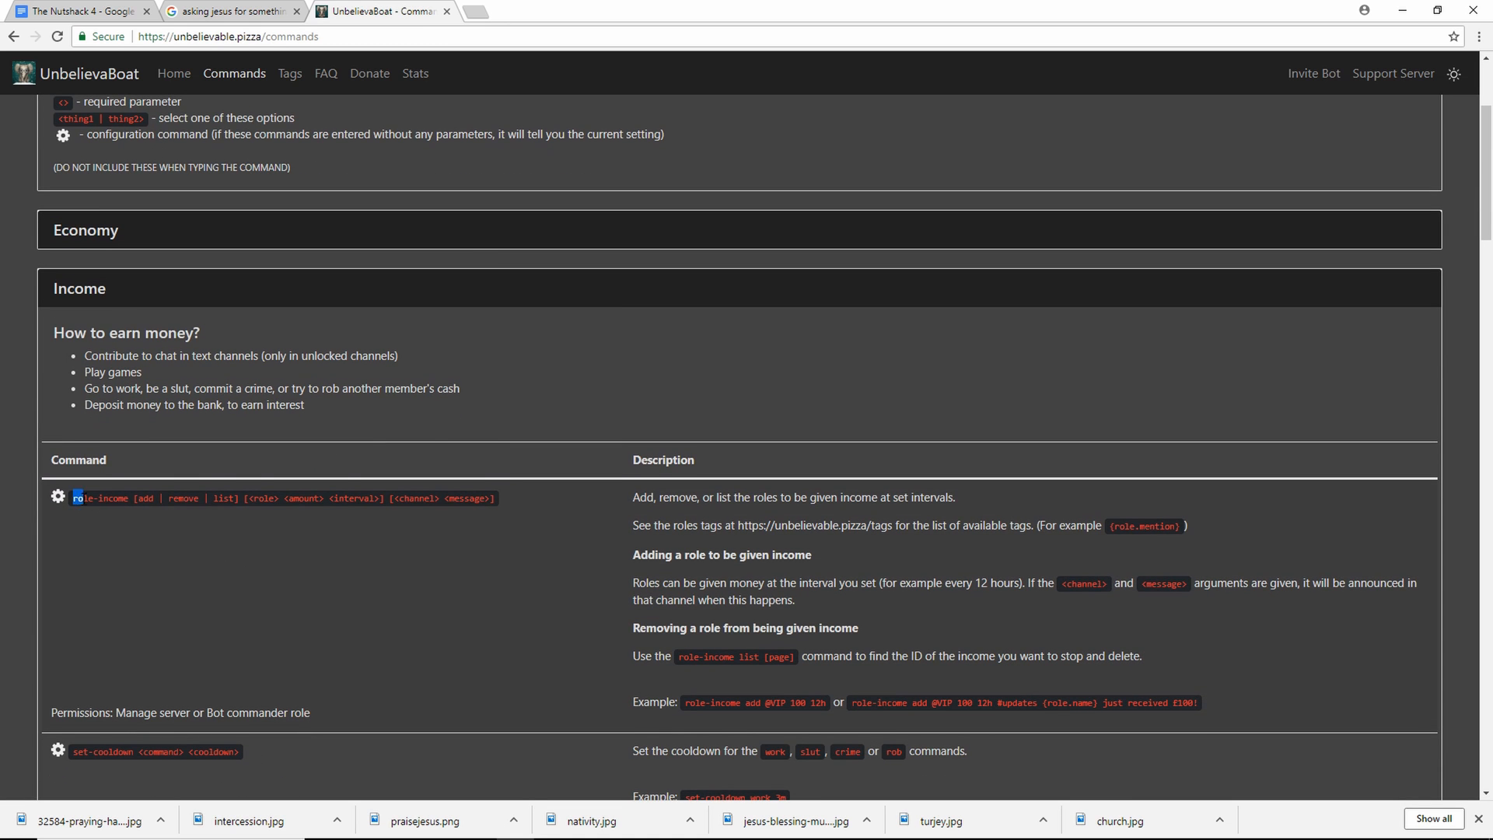
left_click_drag(75, 504, 205, 517)
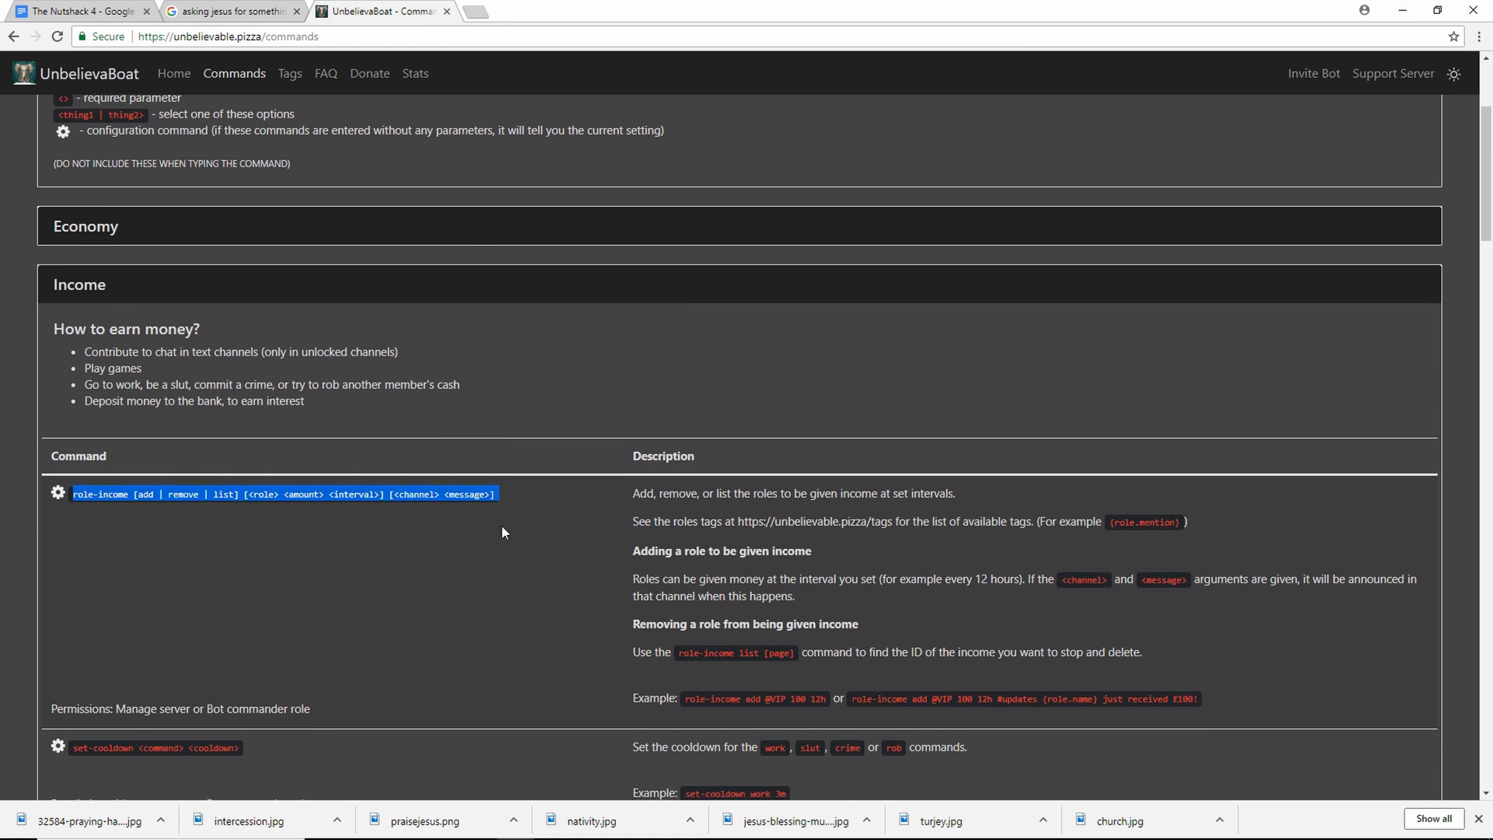
scroll(501, 526, "down", 5)
left_click(346, 395)
left_click_drag(73, 370, 276, 390)
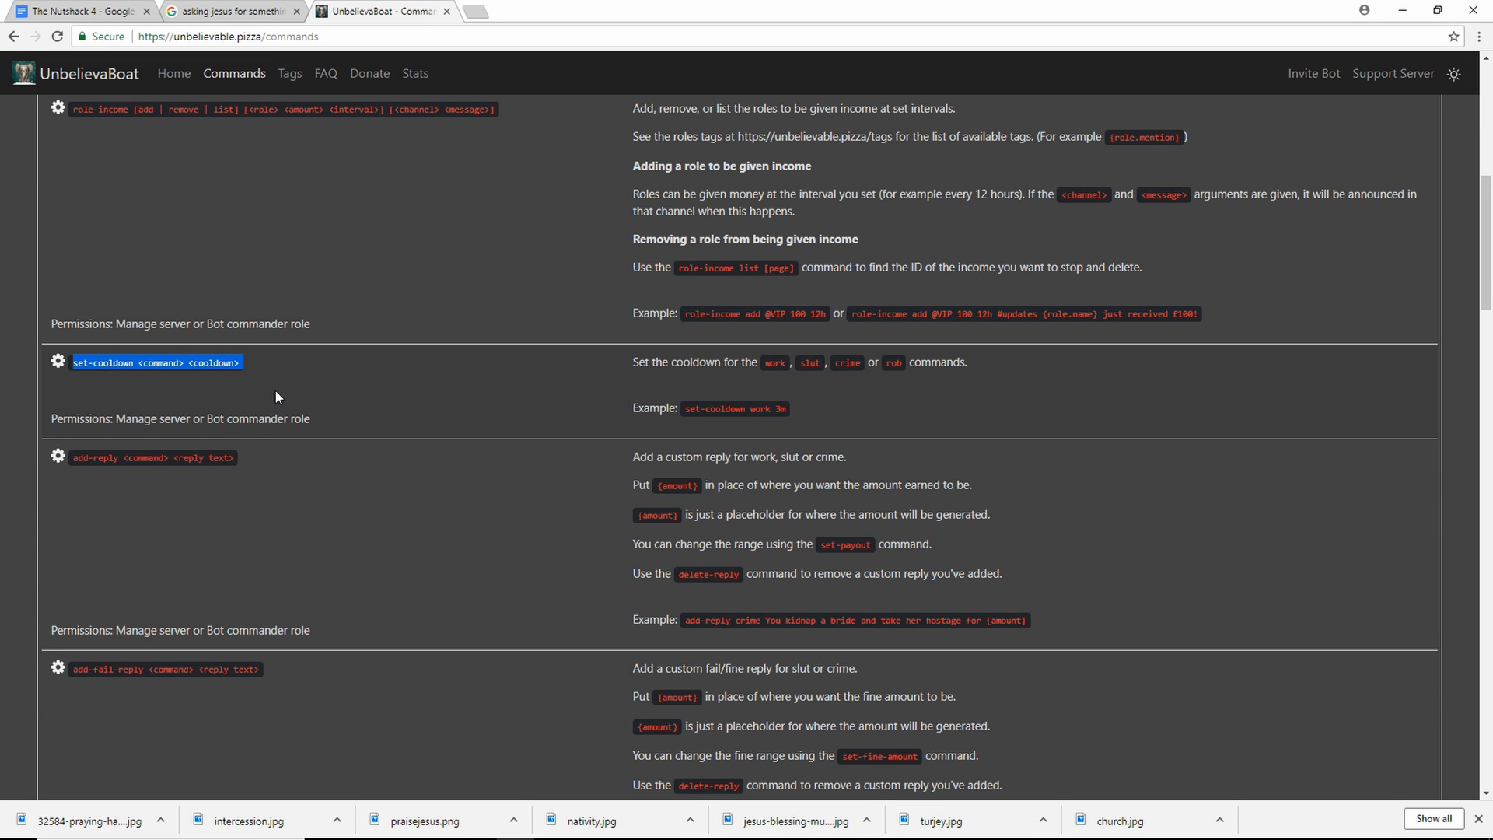
- Read through the remaining Income commands and the Roles section, covering auto-role, self-role, join-role, leave-role and role-id
scroll(492, 555, "down", 15)
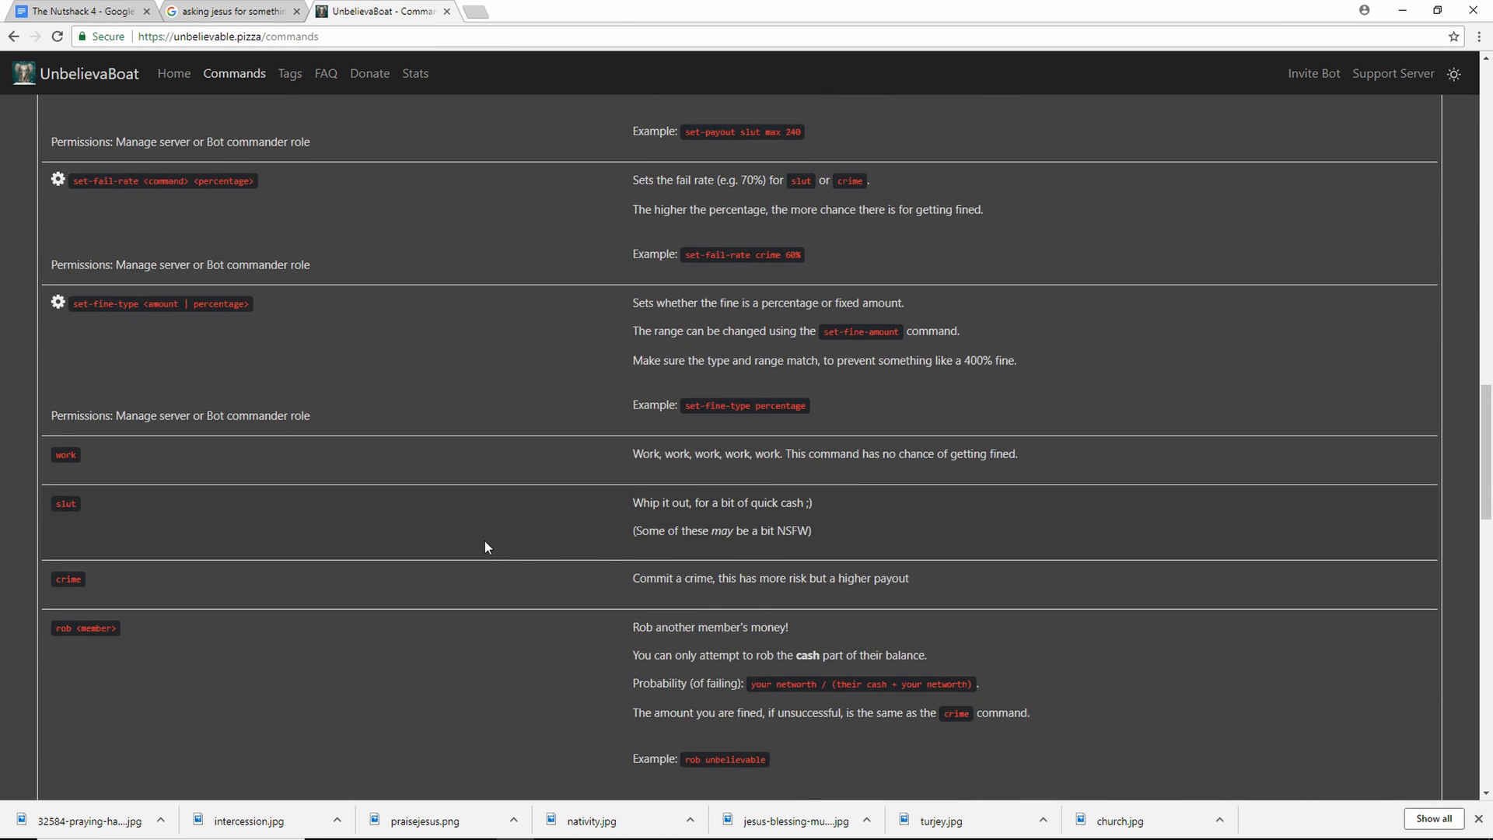
scroll(446, 524, "down", 5)
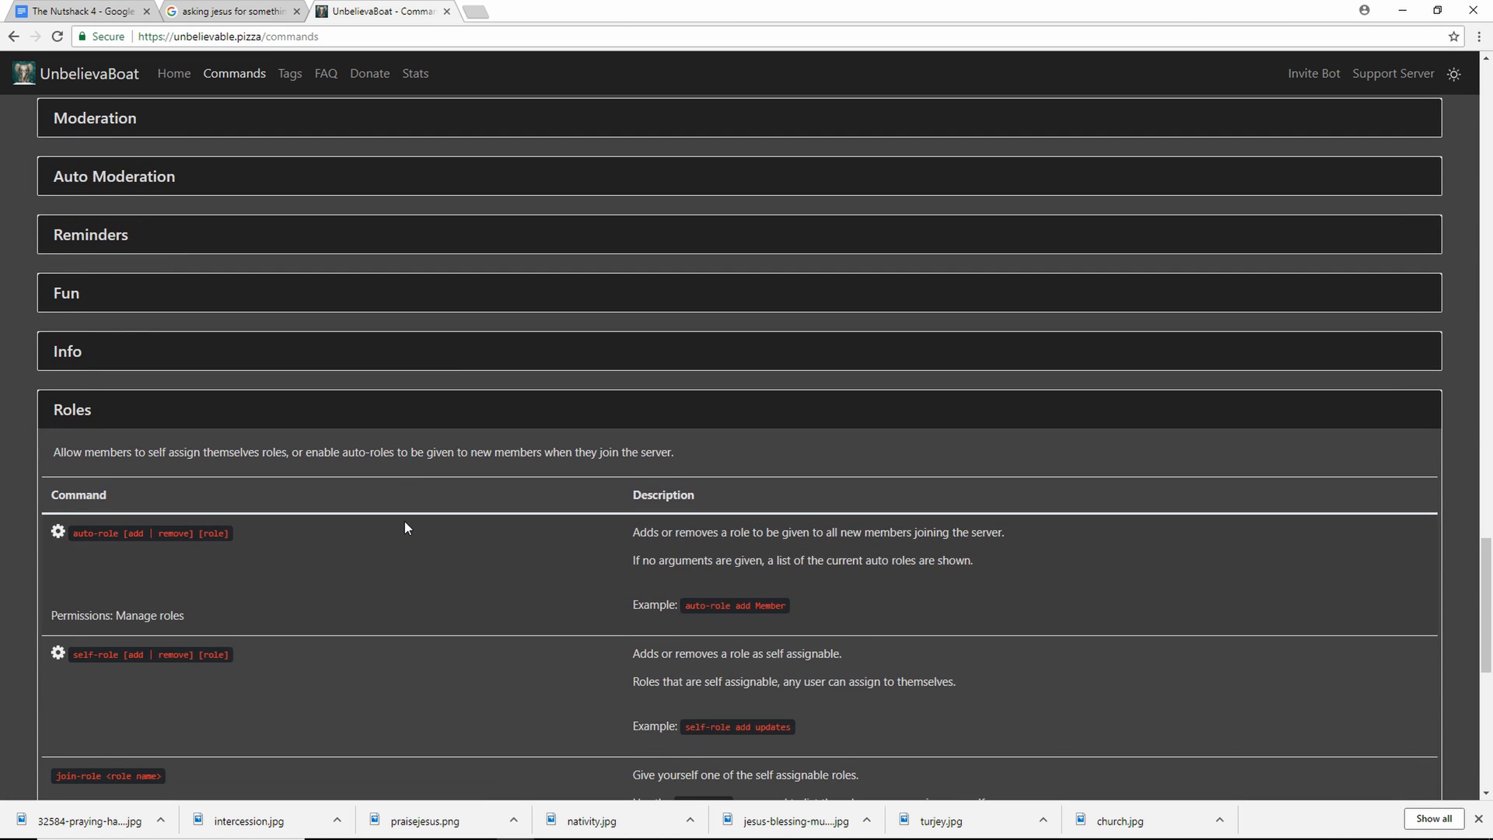
scroll(433, 502, "down", 3)
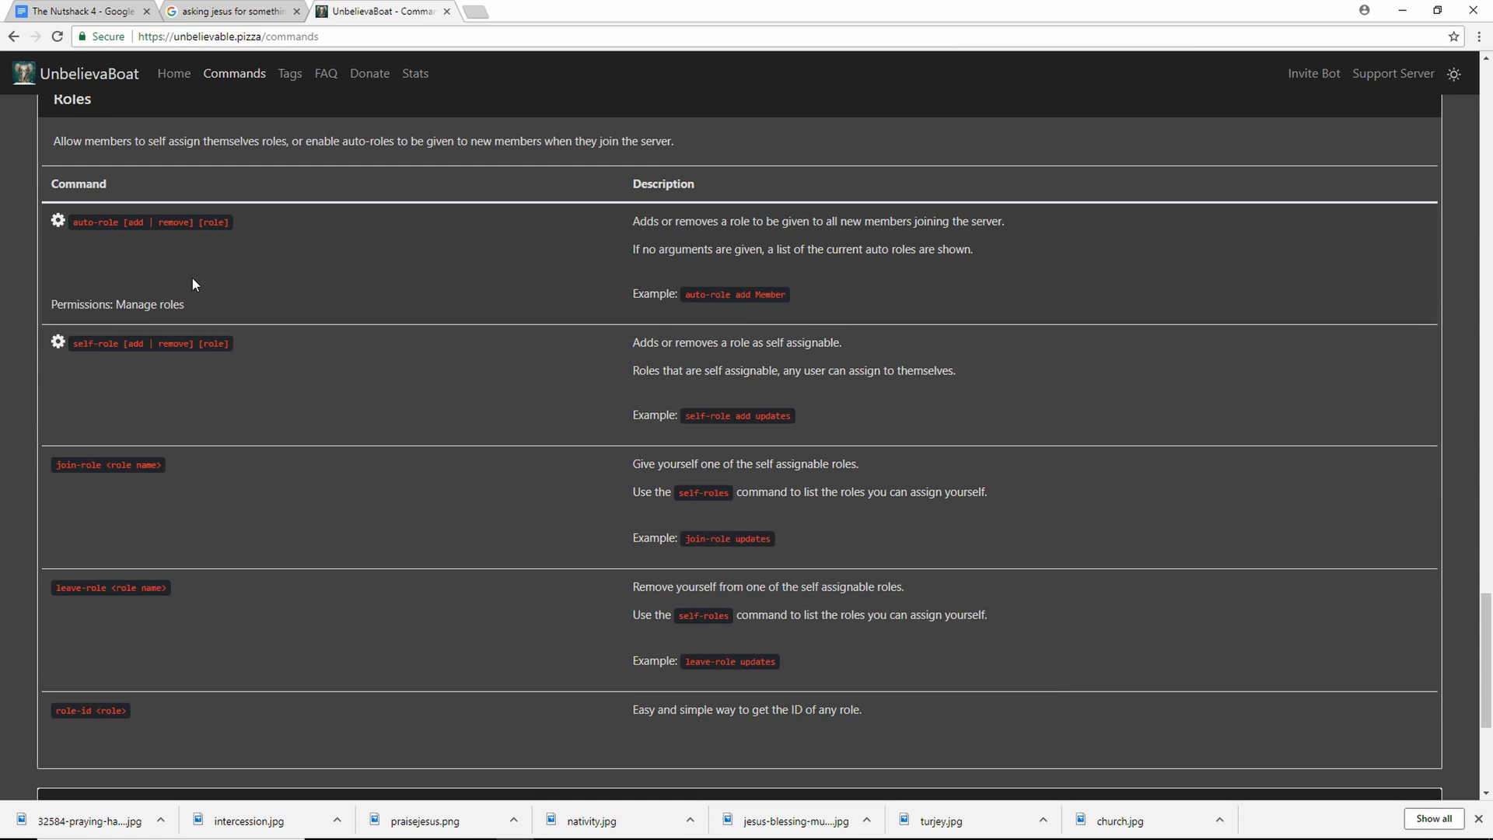
scroll(195, 278, "up", 2)
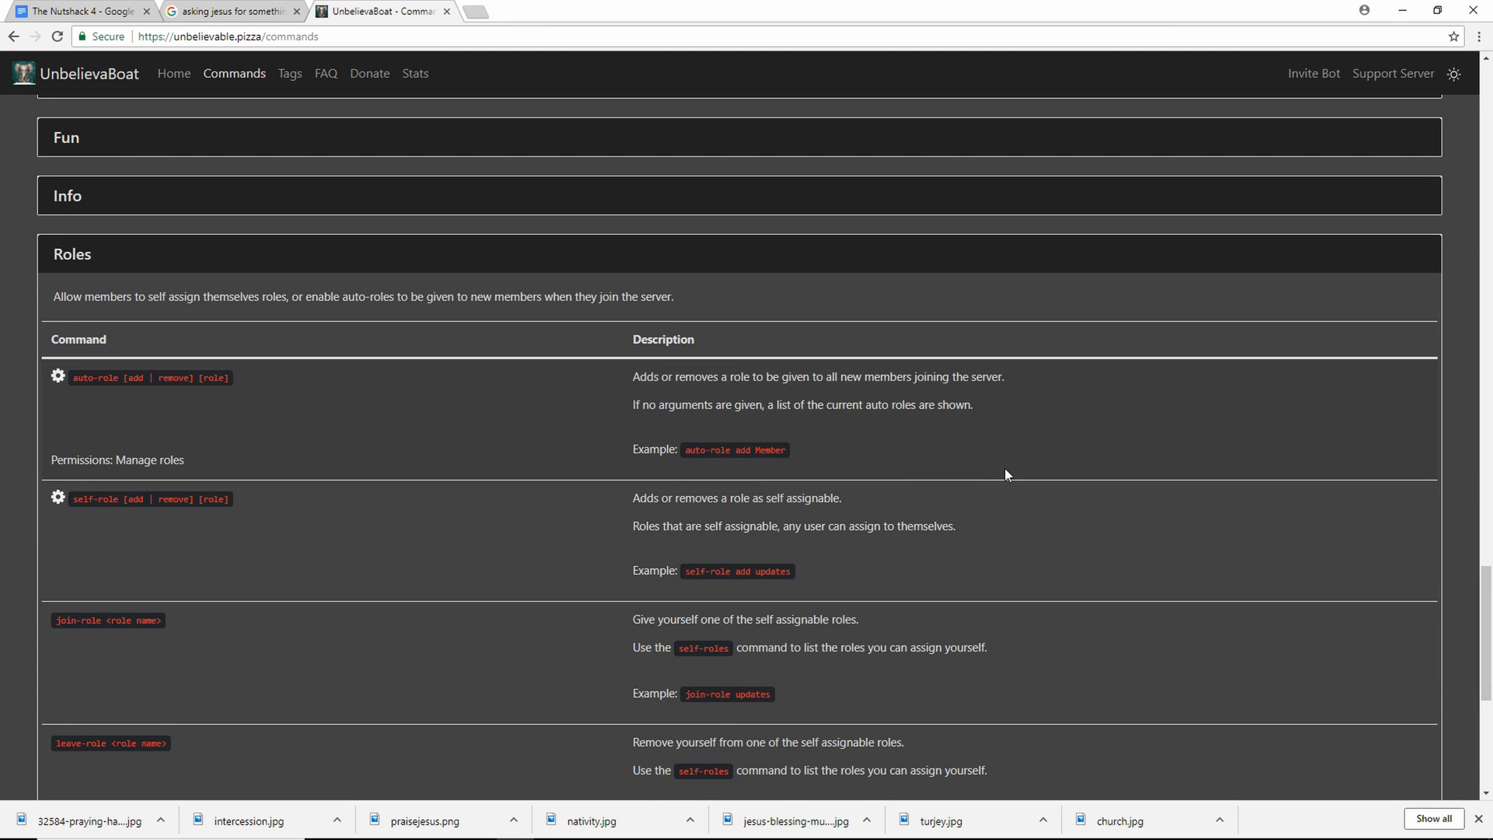
scroll(1005, 470, "down", 2)
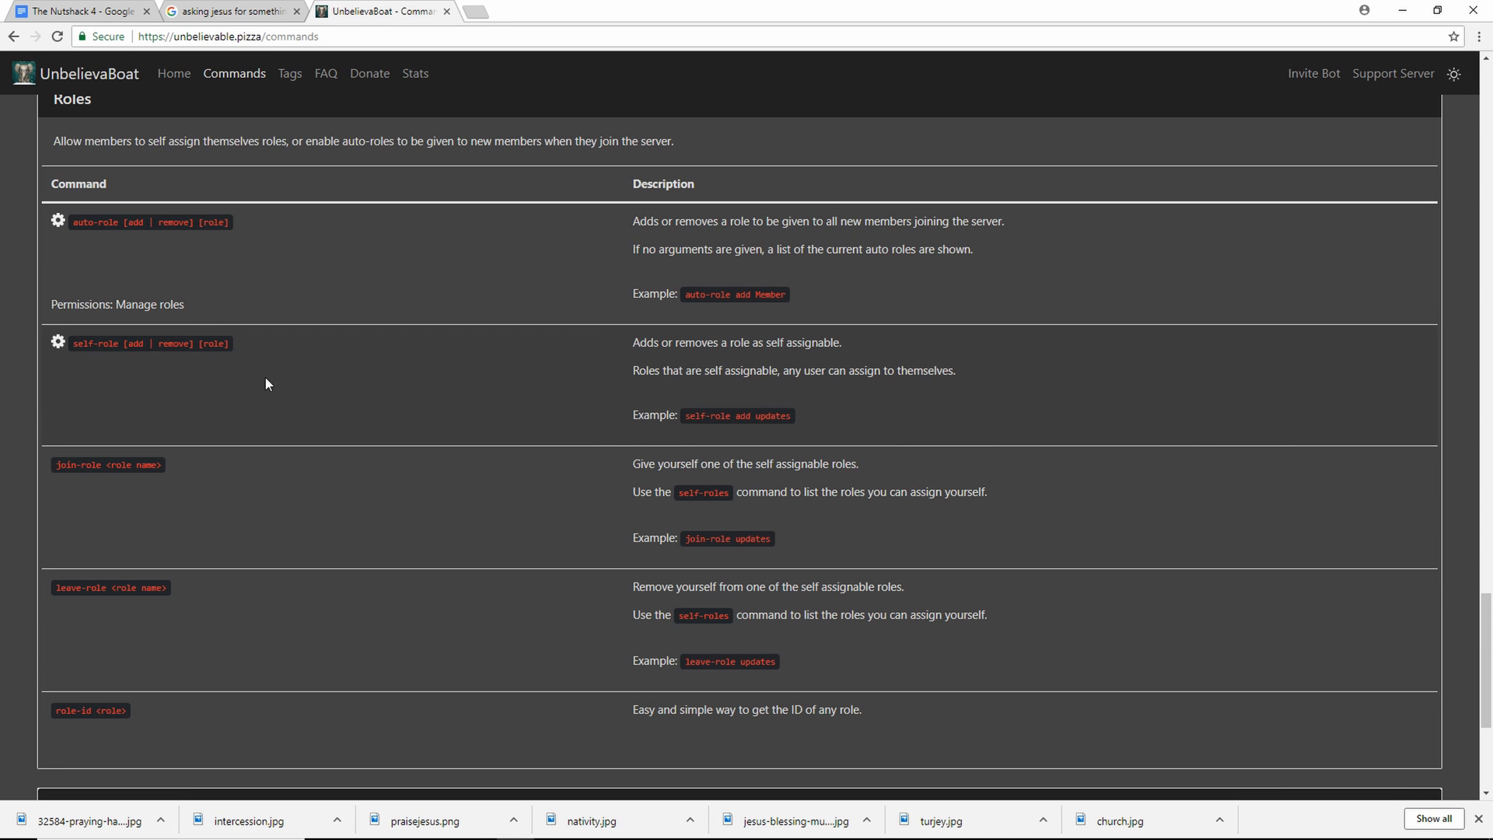
scroll(336, 406, "down", 3)
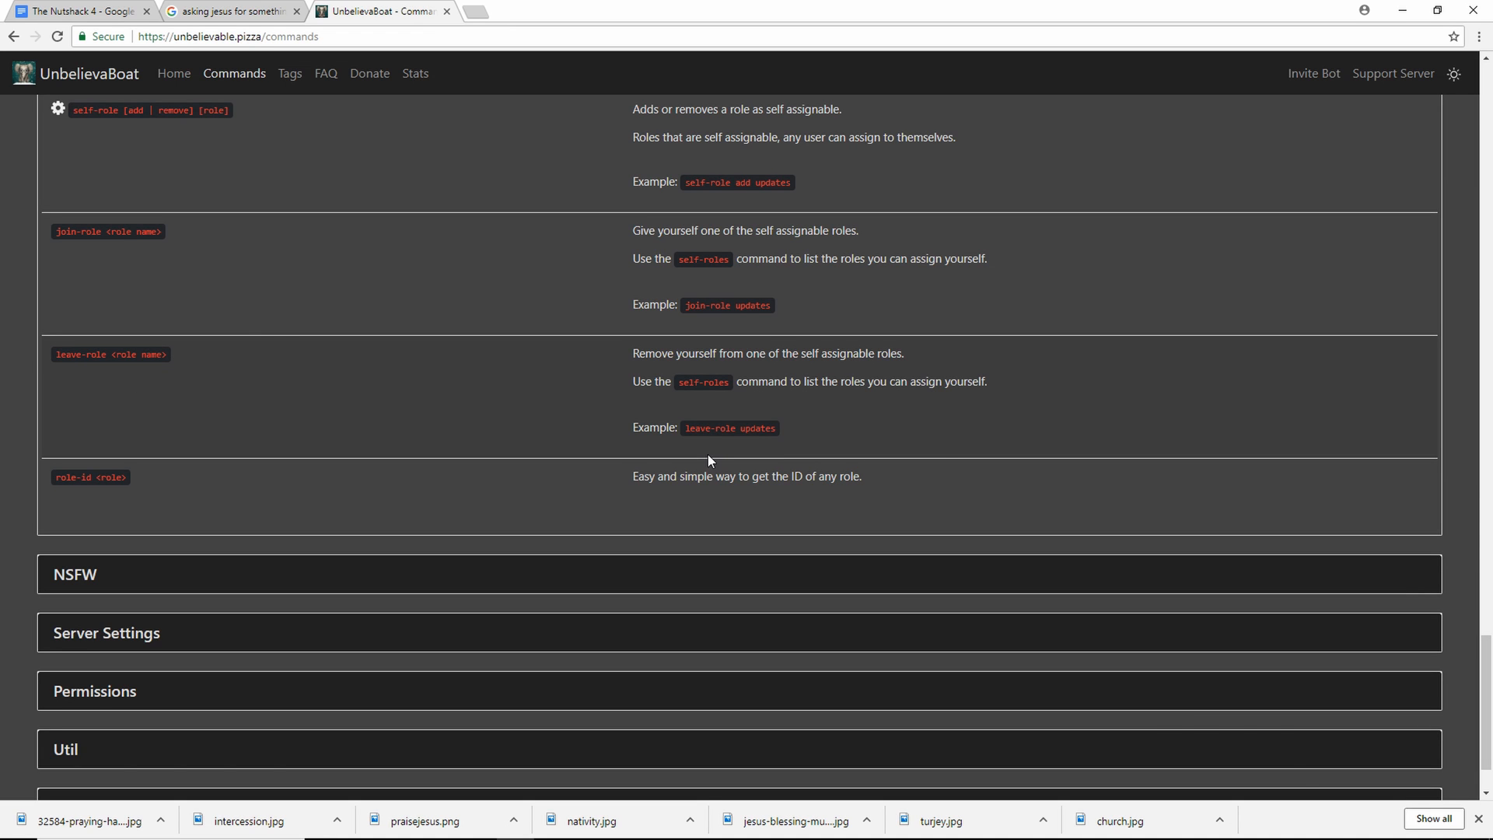
scroll(131, 259, "down", 1)
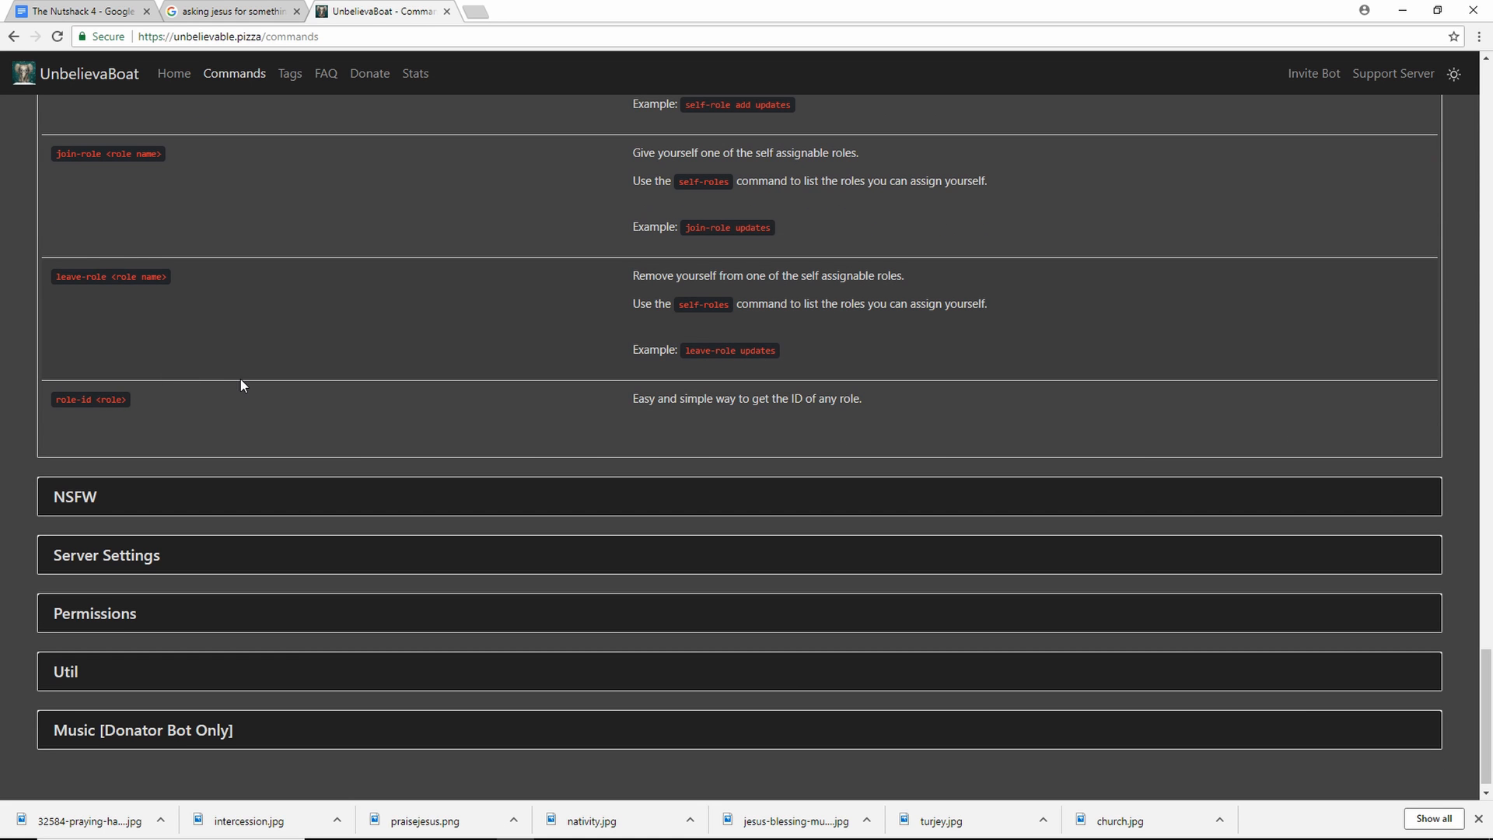
- Expand the Items section and examine the create-item command, the edit-item options, and the delete-item, store, inventory, item-info and sell-item entries
scroll(274, 408, "down", 1)
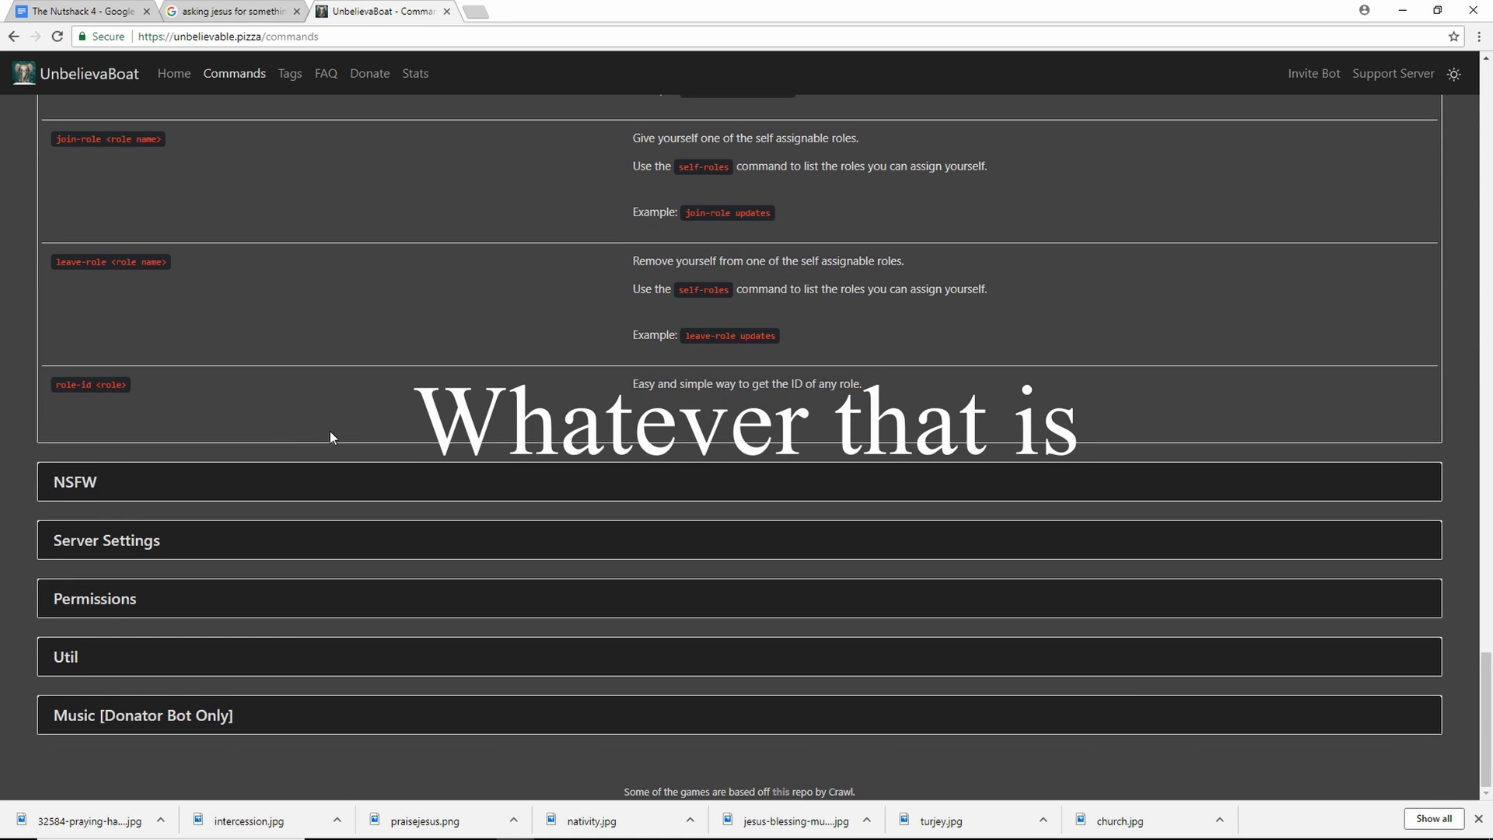
scroll(348, 413, "up", 12)
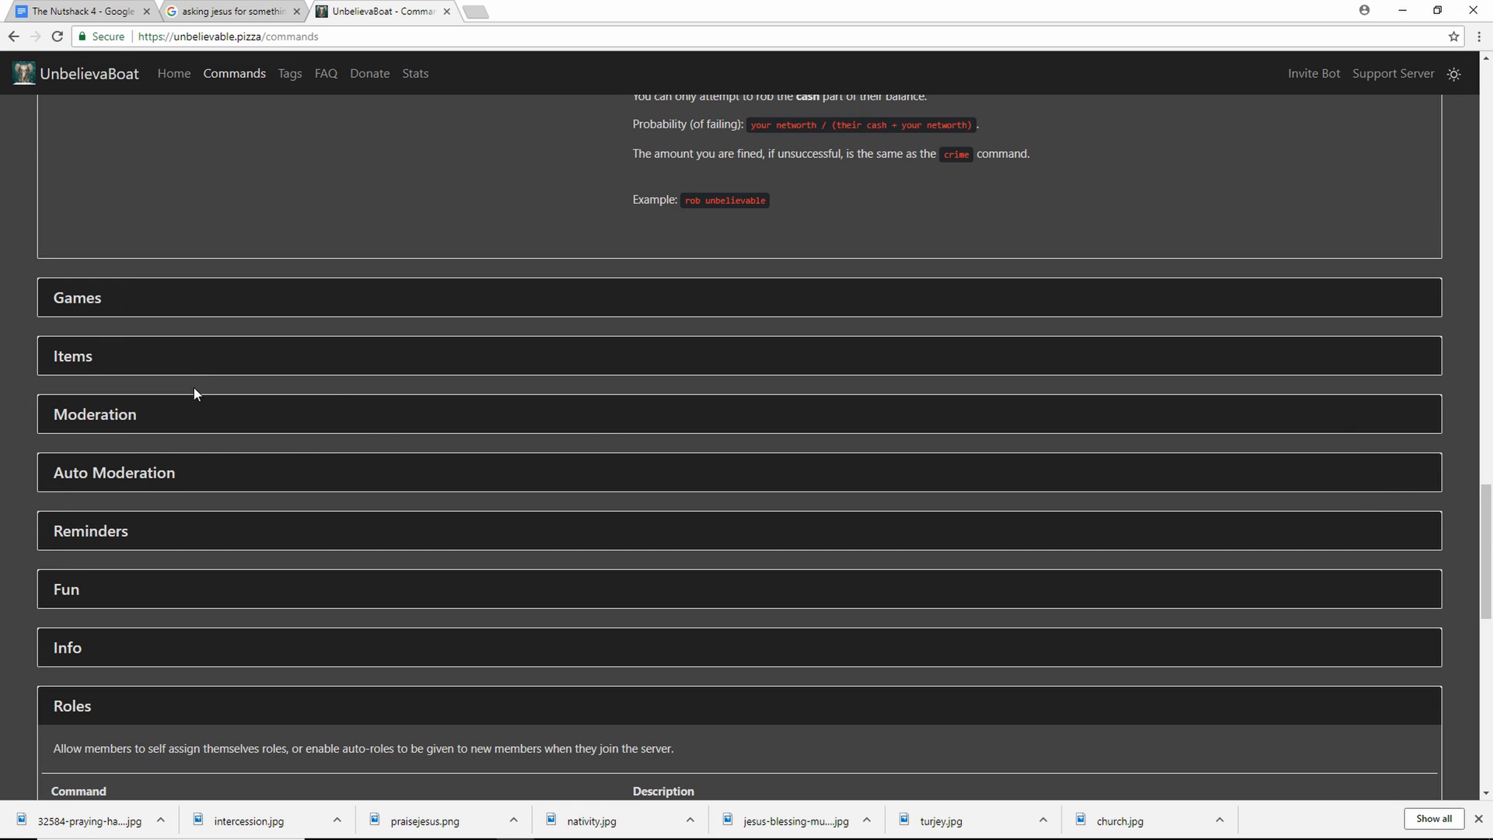
left_click(138, 372)
scroll(225, 381, "down", 4)
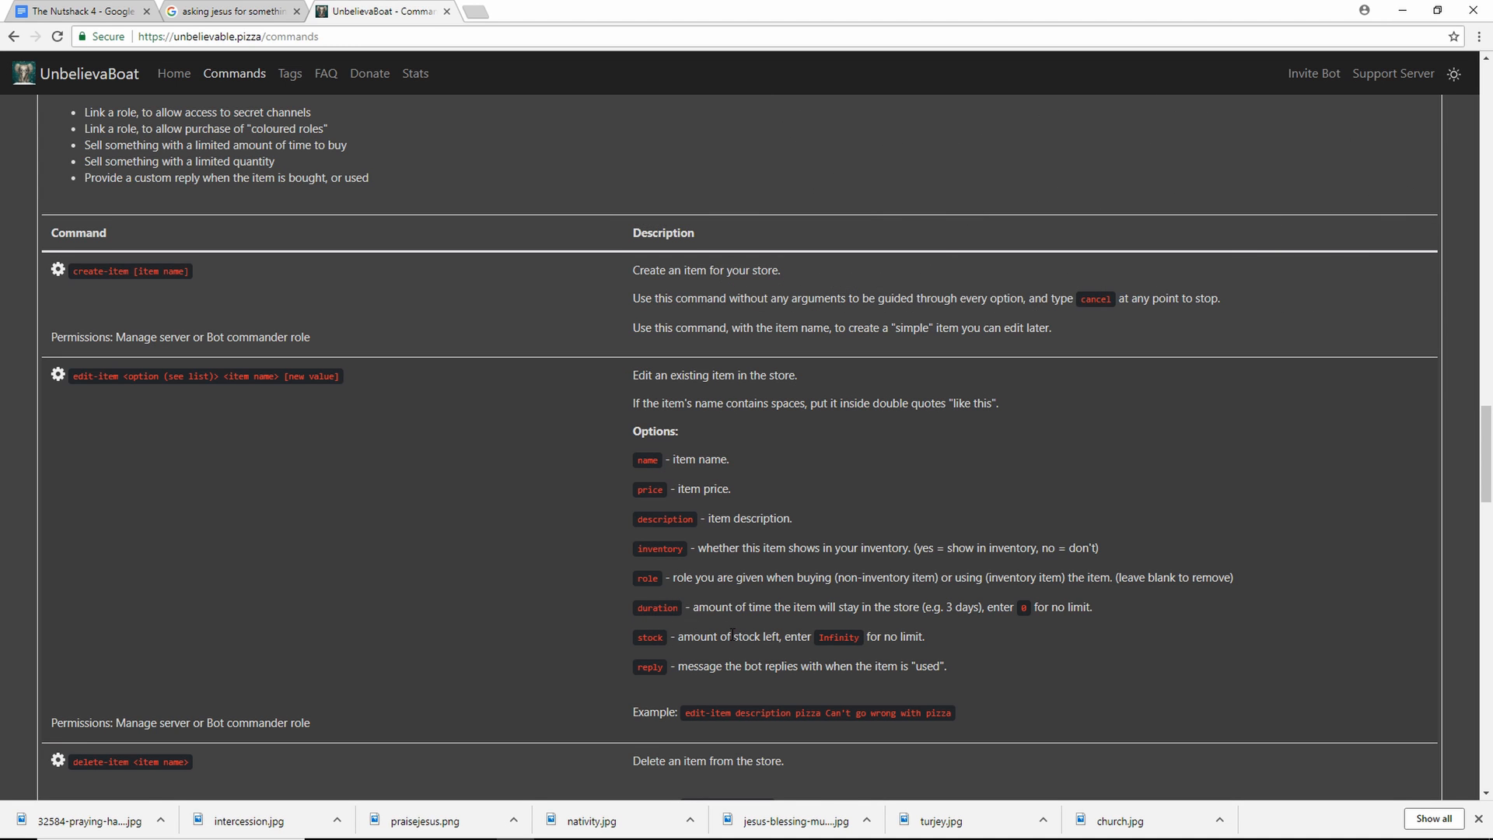
scroll(732, 634, "down", 2)
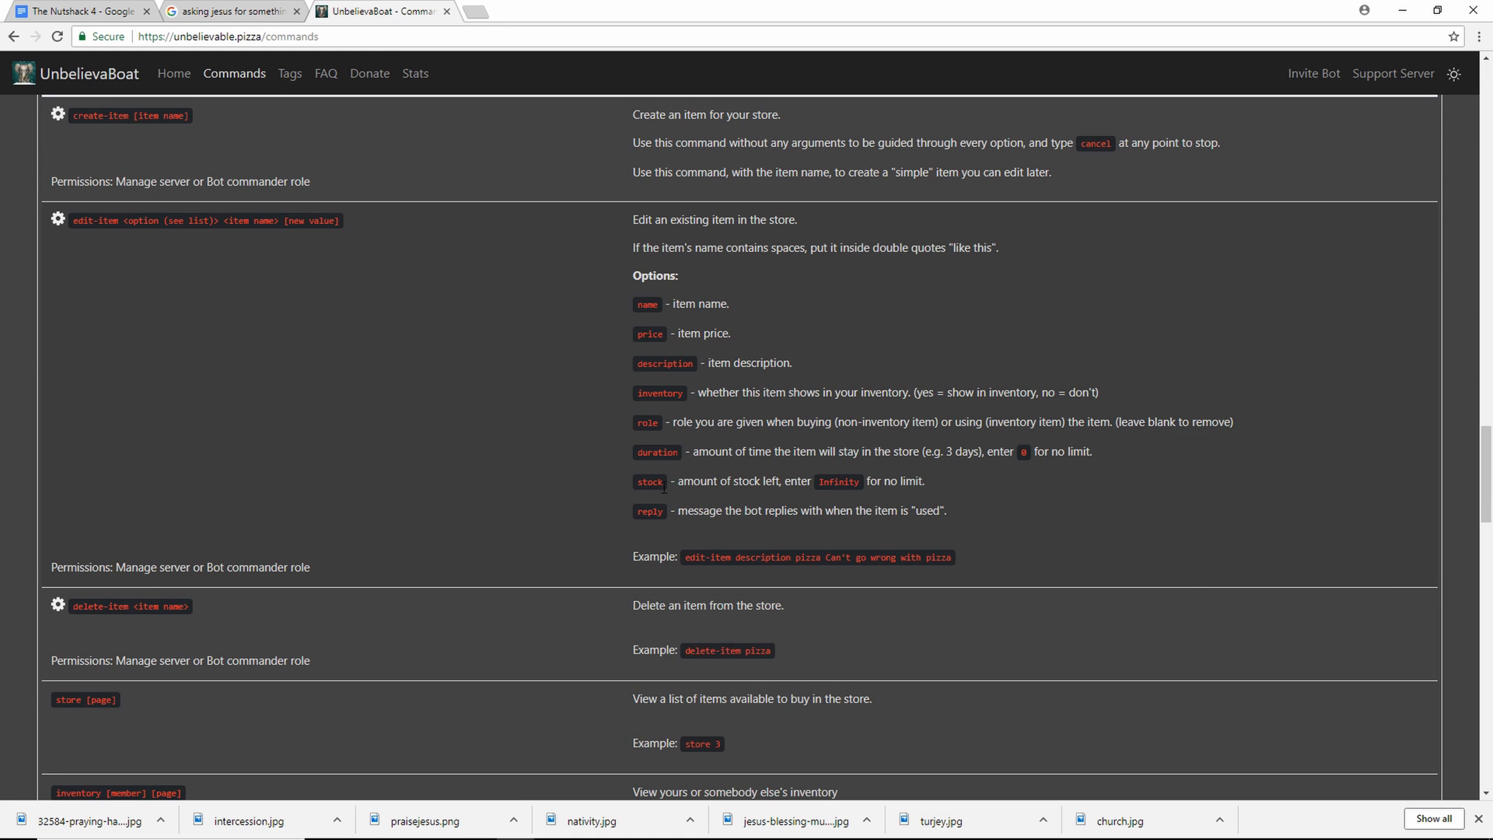
left_click_drag(1111, 592, 398, 342)
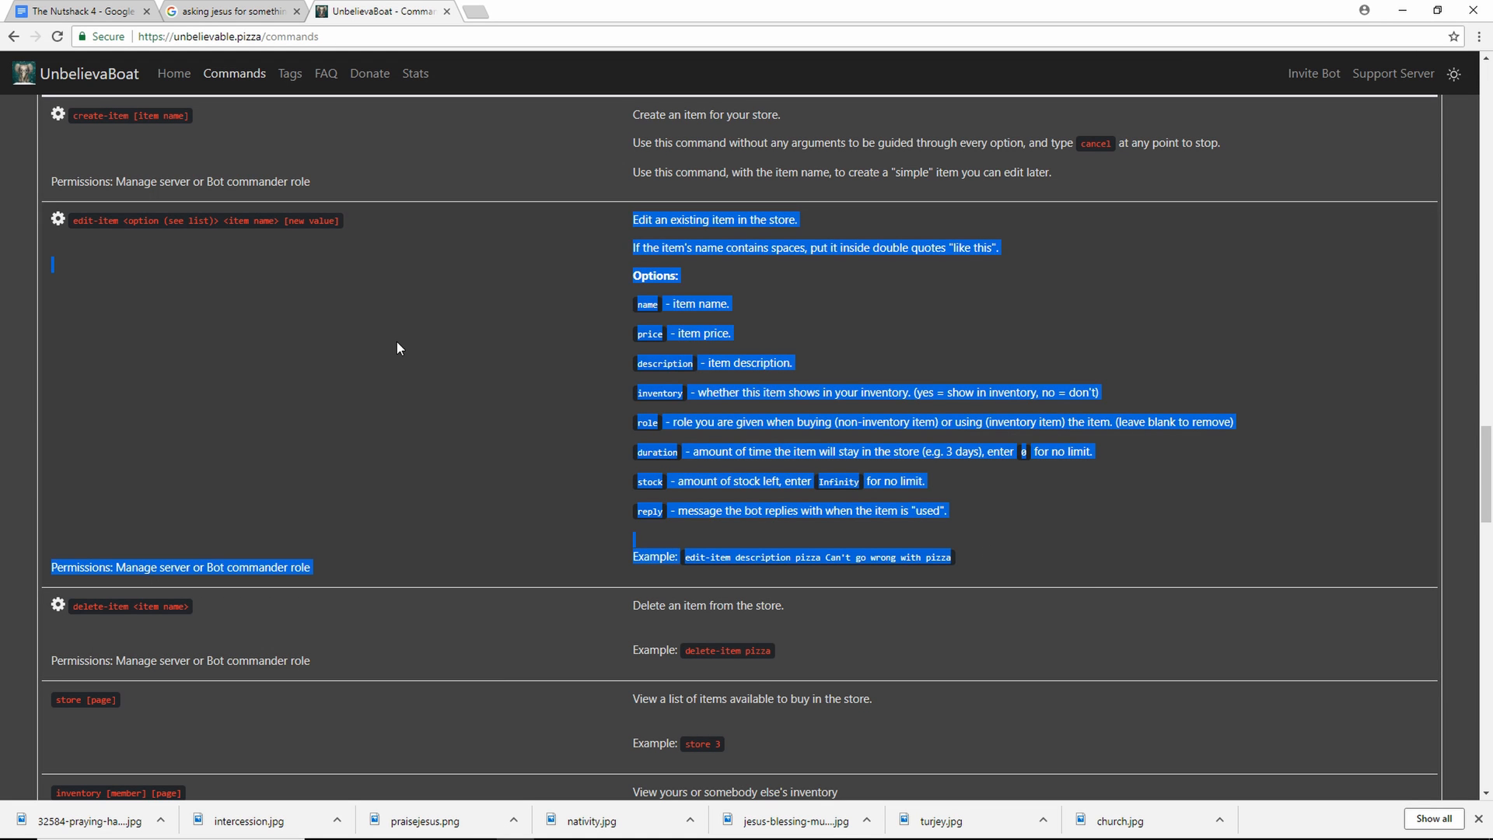
left_click_drag(434, 513, 92, 231)
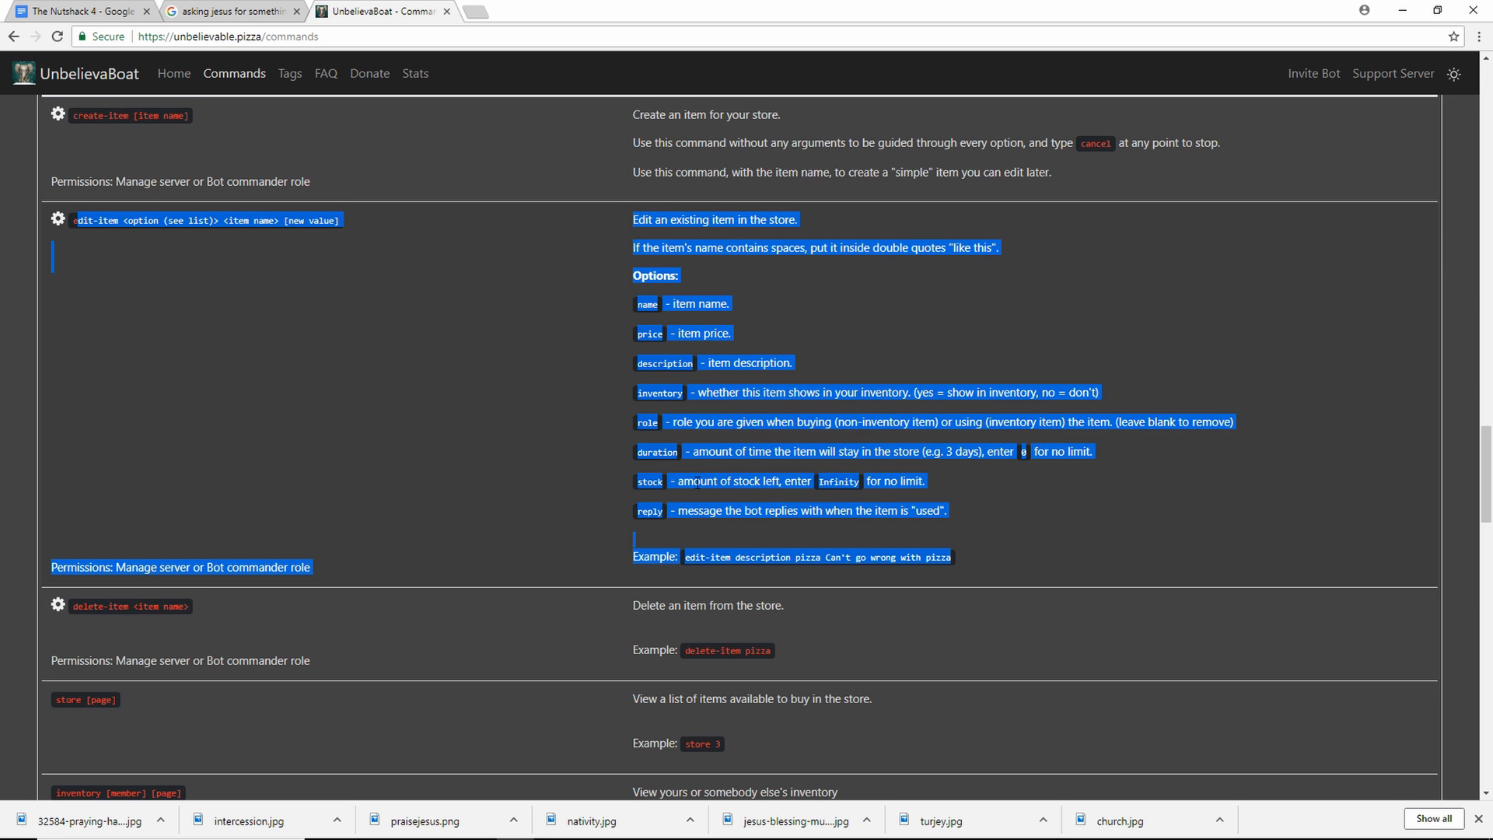
left_click(555, 372)
scroll(546, 427, "down", 3)
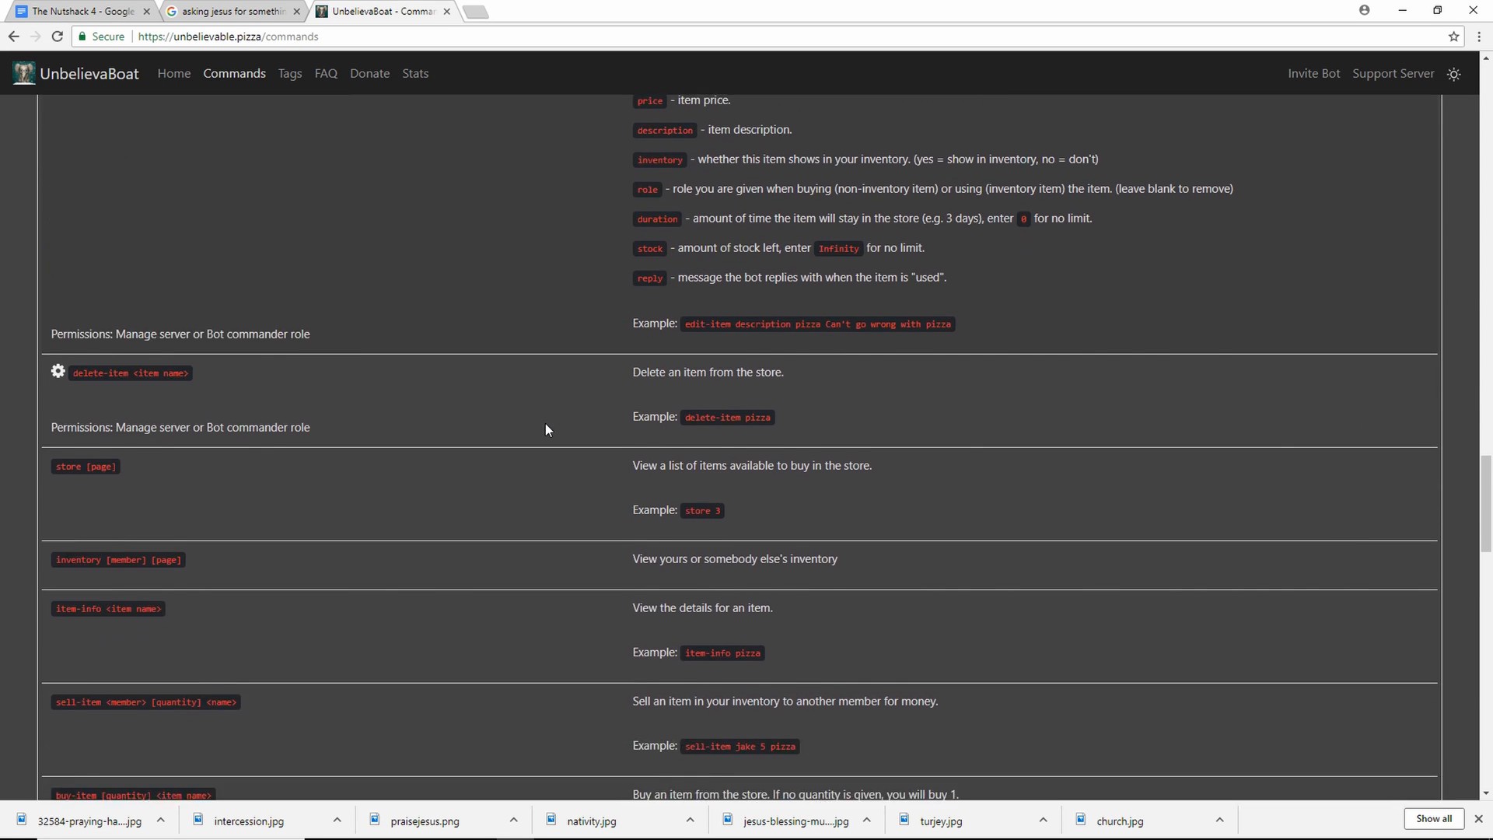